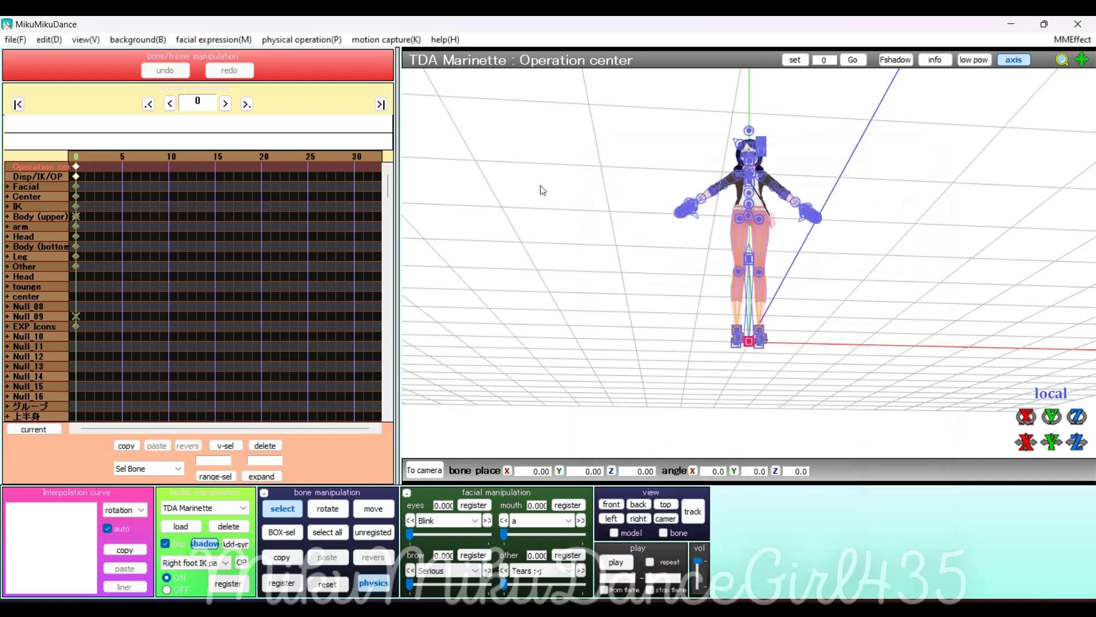
Load TDA Lady Noir.pmx into the scene beside Marinette and dismiss the model information notice.
scroll(800, 254, "up", 6)
scroll(835, 263, "down", 2)
left_click(18, 40)
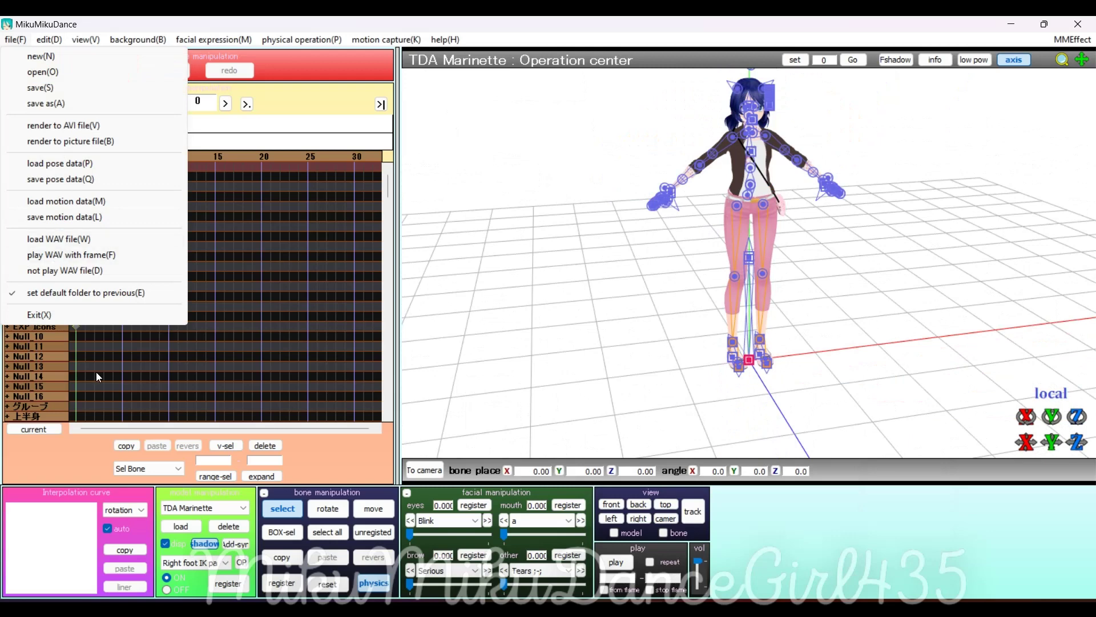
left_click(354, 301)
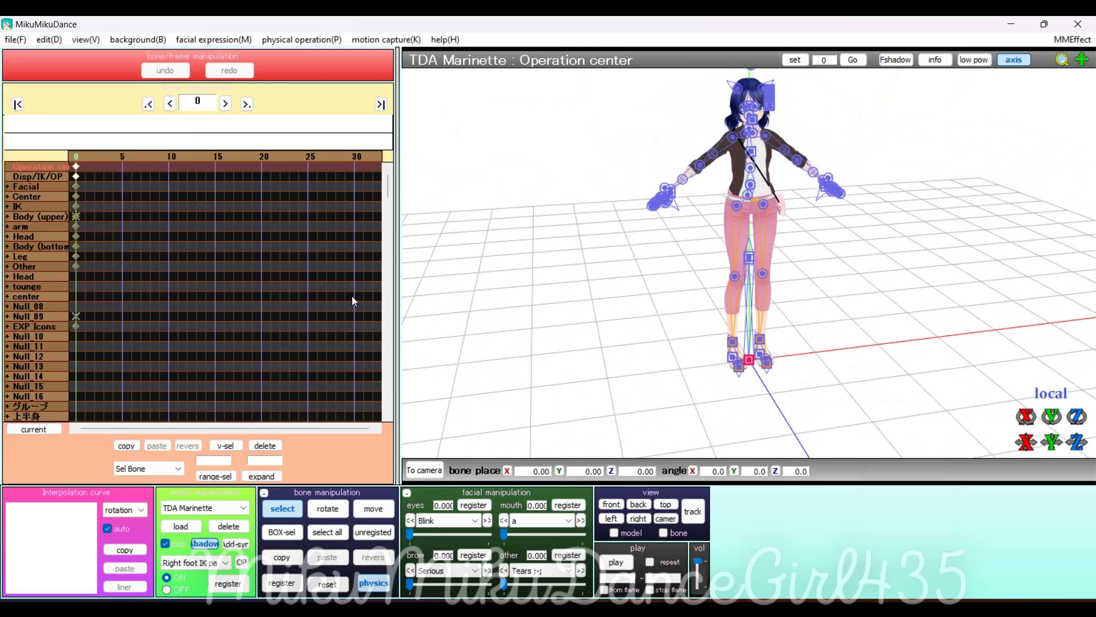
left_click(174, 528)
left_click(195, 270)
left_click(423, 366)
left_click(591, 458)
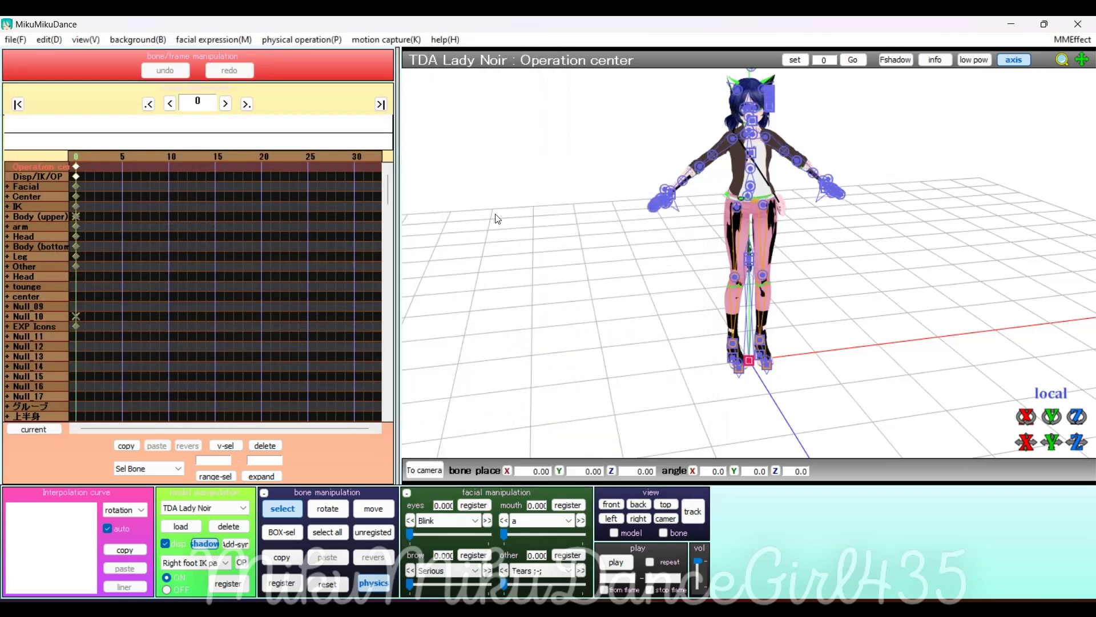
Apply Ladynoir Motion.vmd from the Desktop's Ladynoir Transformation Motion Pack to TDA Lady Noir.
left_click(9, 39)
left_click(56, 199)
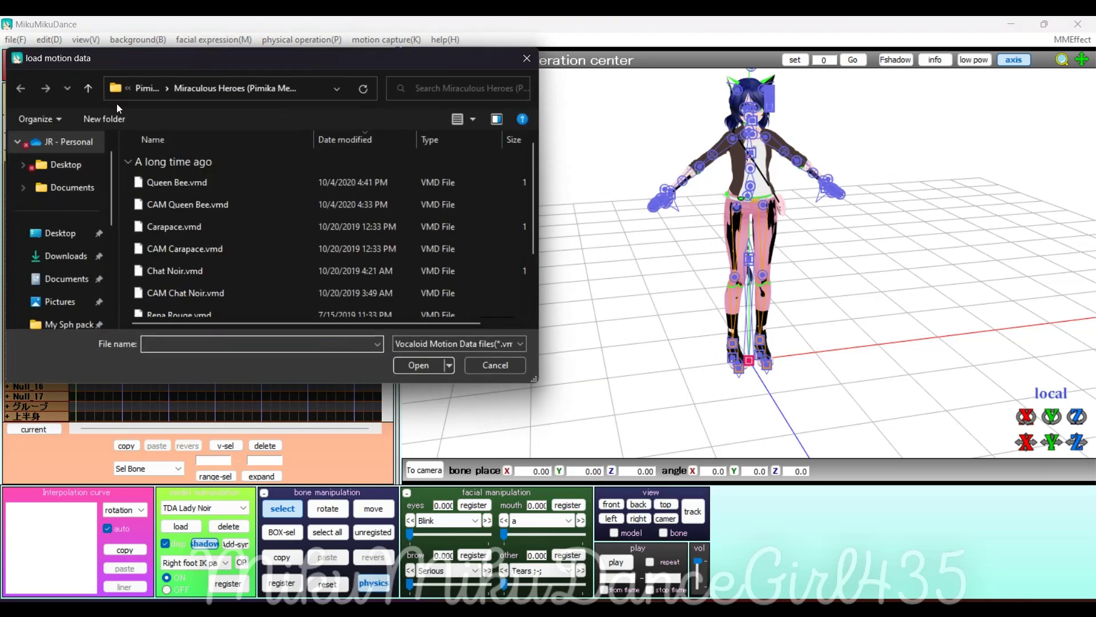
left_click(88, 88)
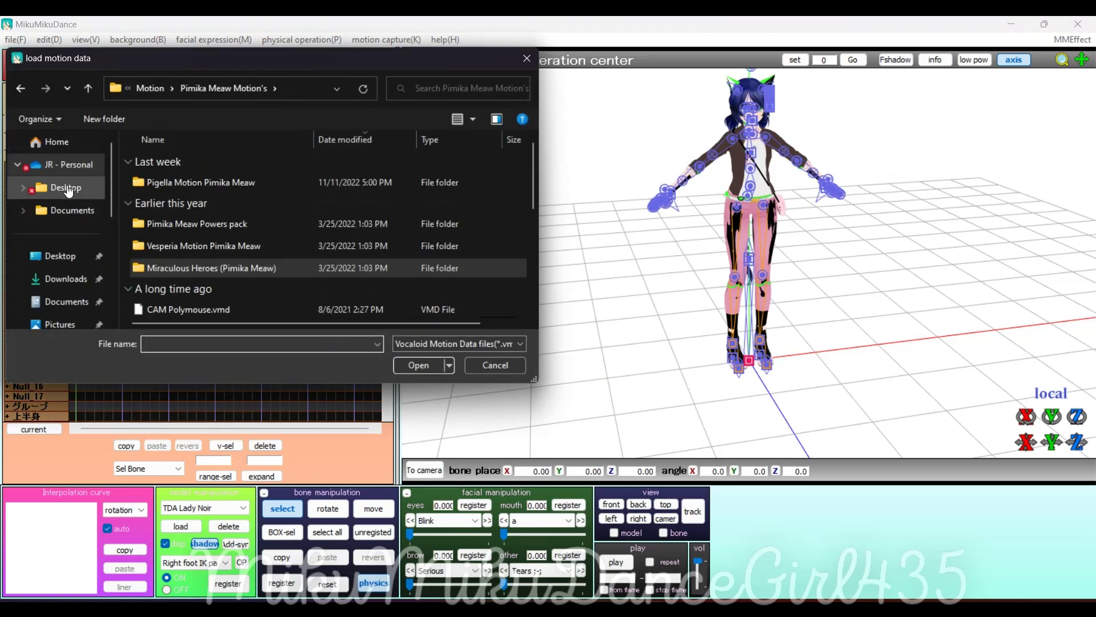
scroll(70, 196, "down", 2)
left_click(57, 210)
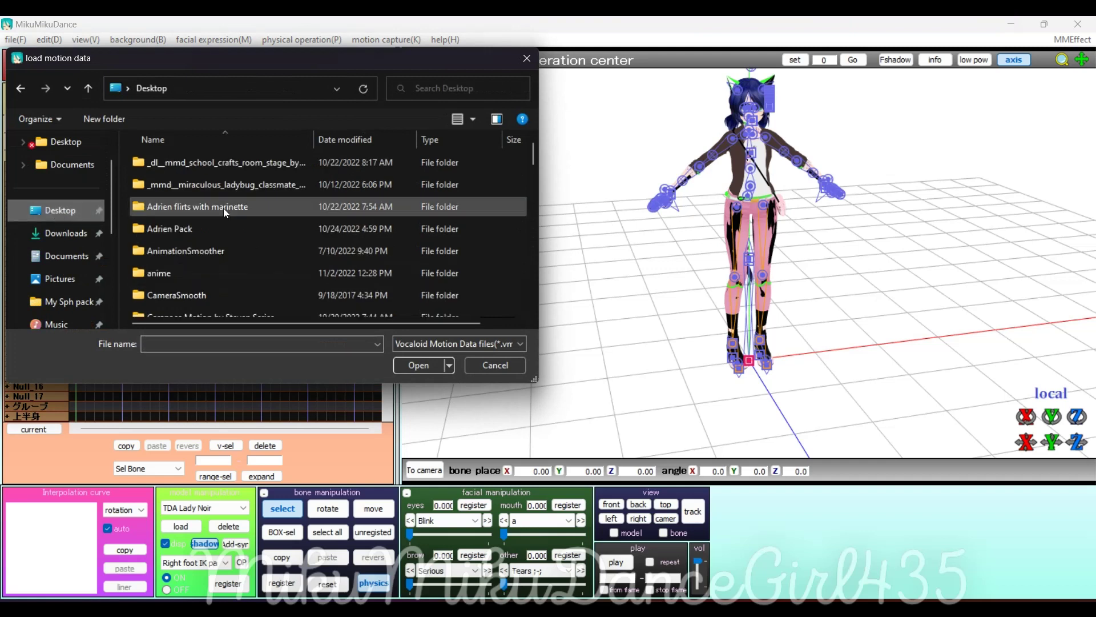
scroll(225, 203, "down", 1)
scroll(228, 201, "down", 3)
scroll(227, 200, "down", 1)
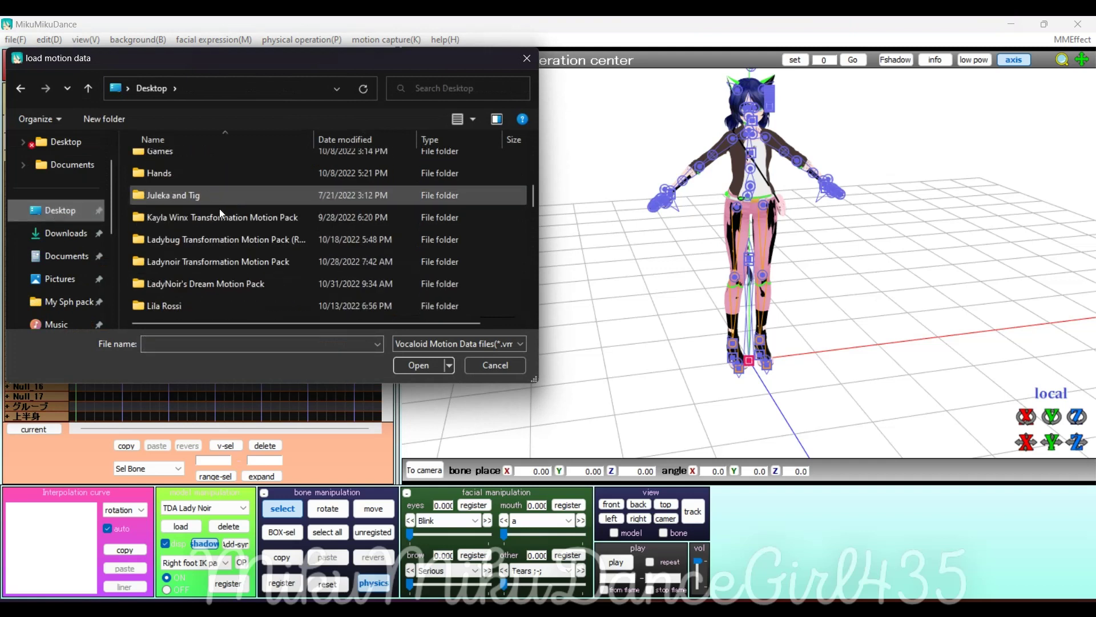
double_click(188, 261)
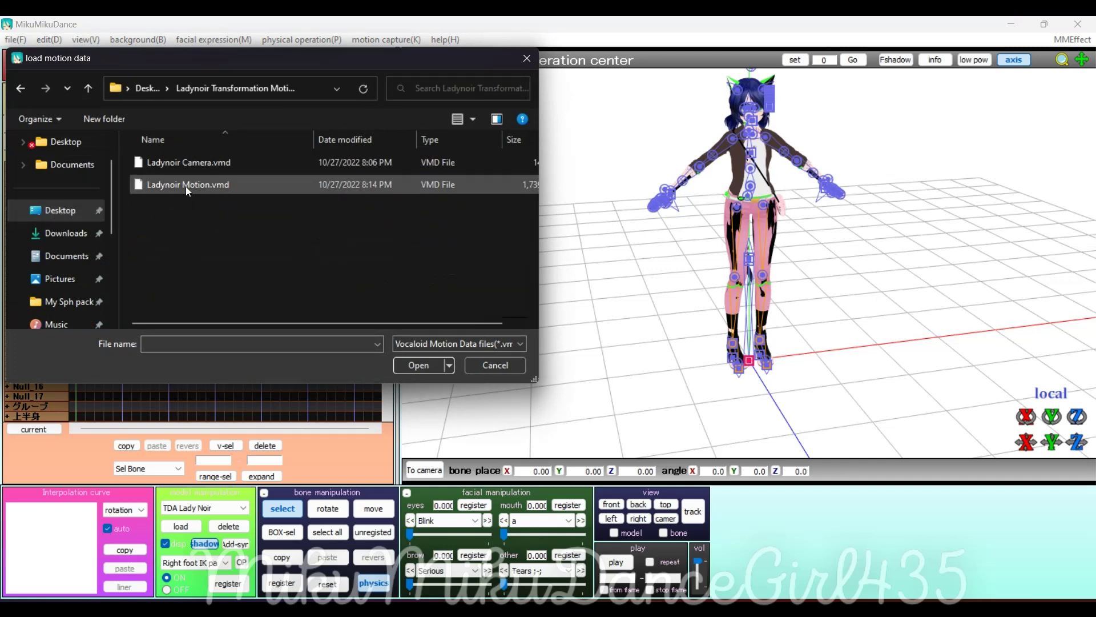
left_click(186, 185)
left_click(414, 368)
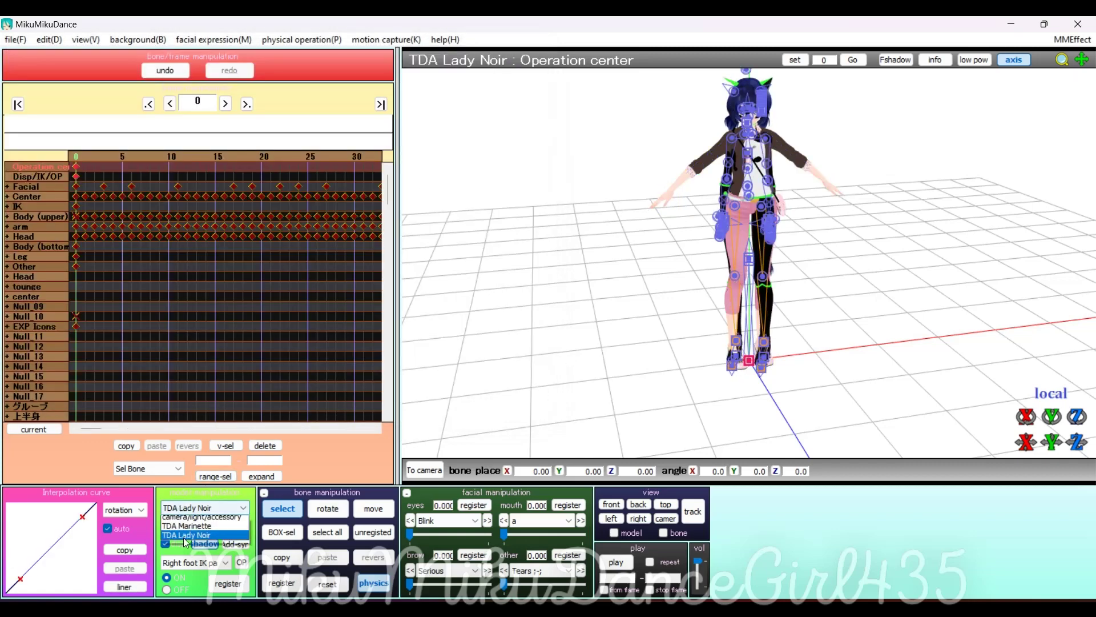
Load Ladynoir Motion.vmd onto TDA Marinette and accept the motion warning.
left_click(187, 531)
left_click(15, 40)
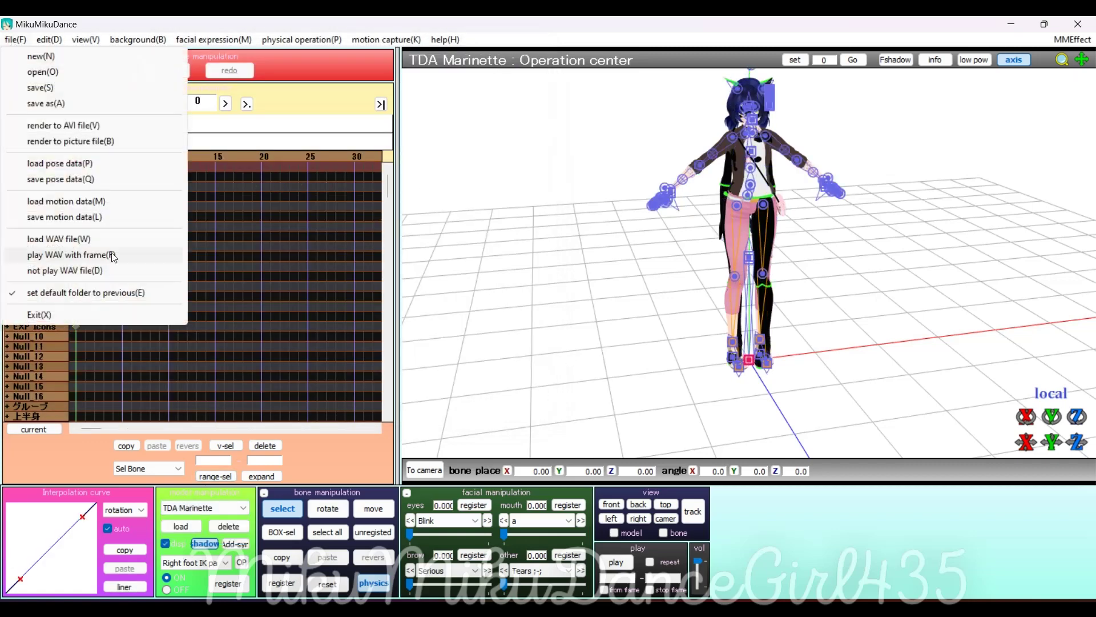
left_click(95, 204)
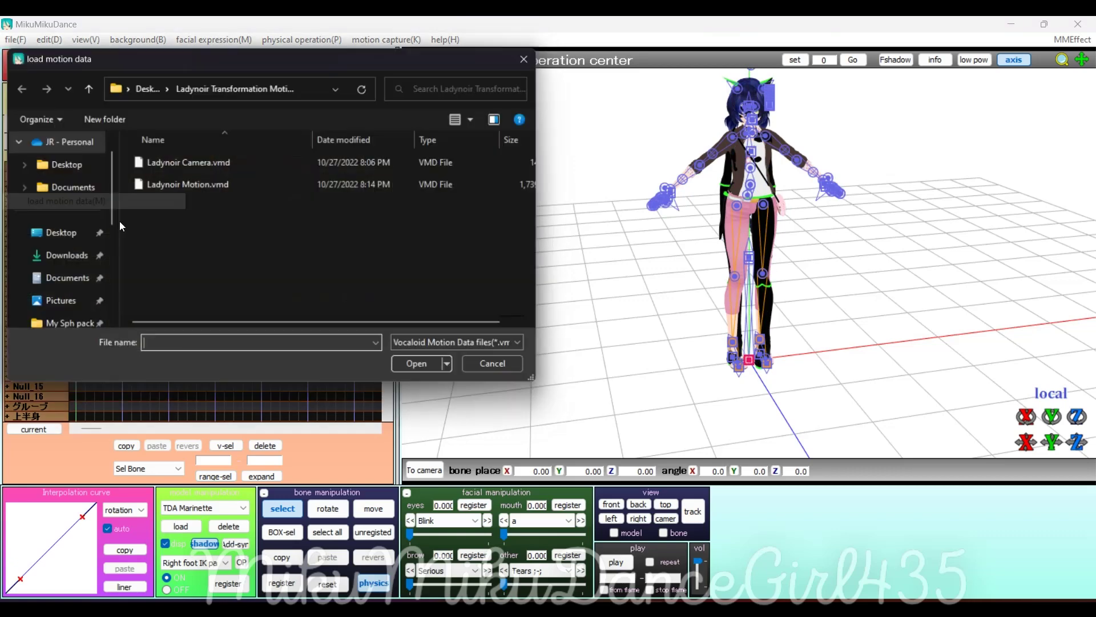
left_click(169, 182)
left_click(422, 366)
left_click(553, 363)
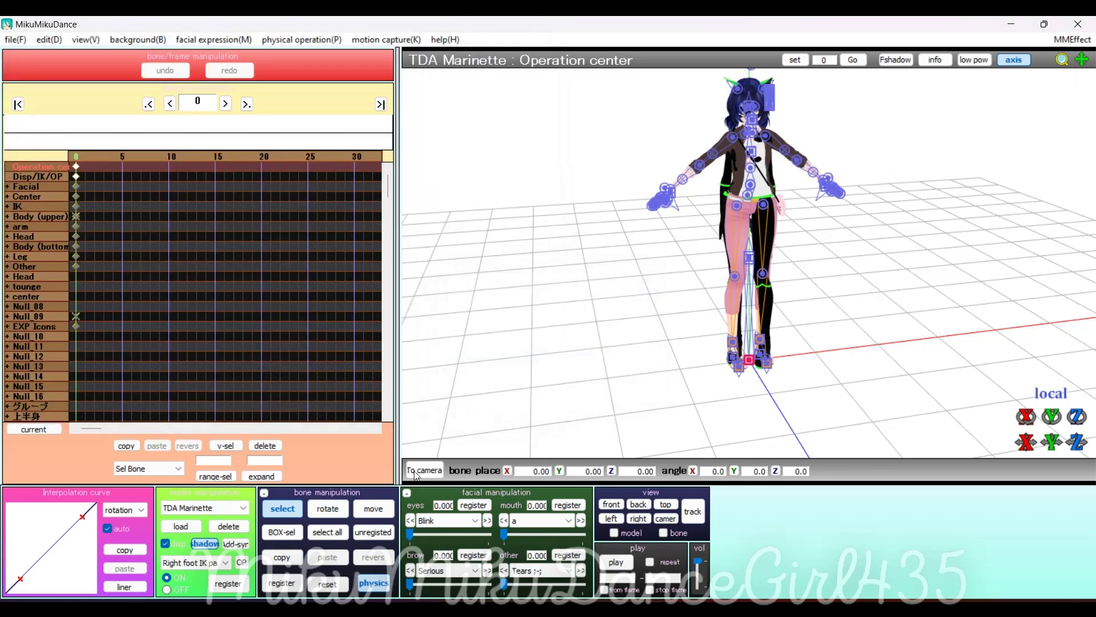
Load Ladynoir Camera.vmd as the camera motion.
left_click(423, 469)
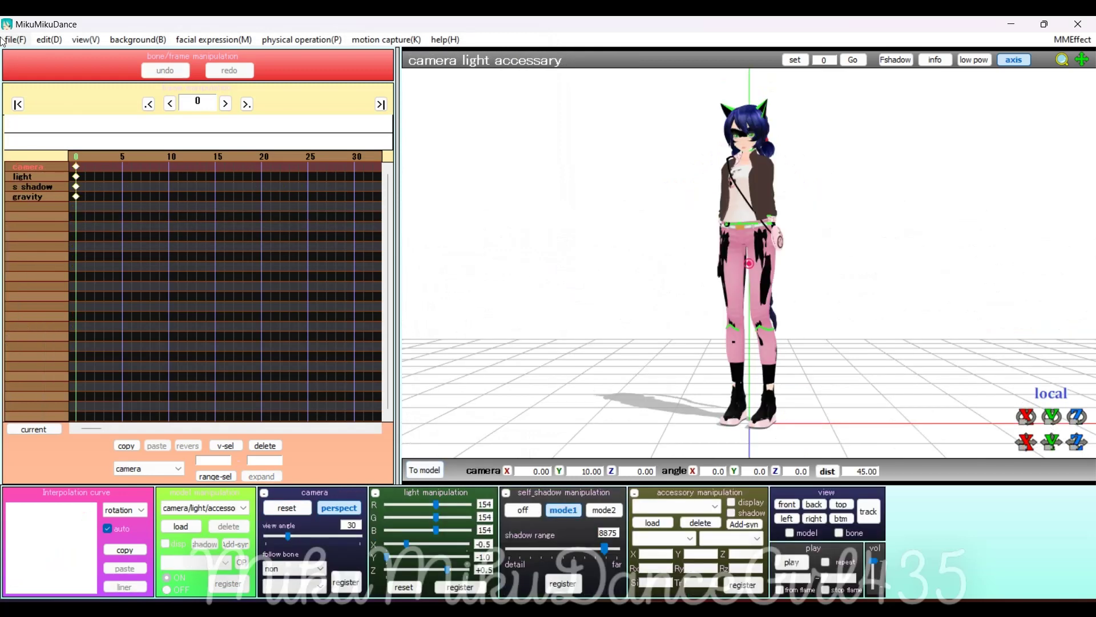
left_click(7, 38)
left_click(41, 201)
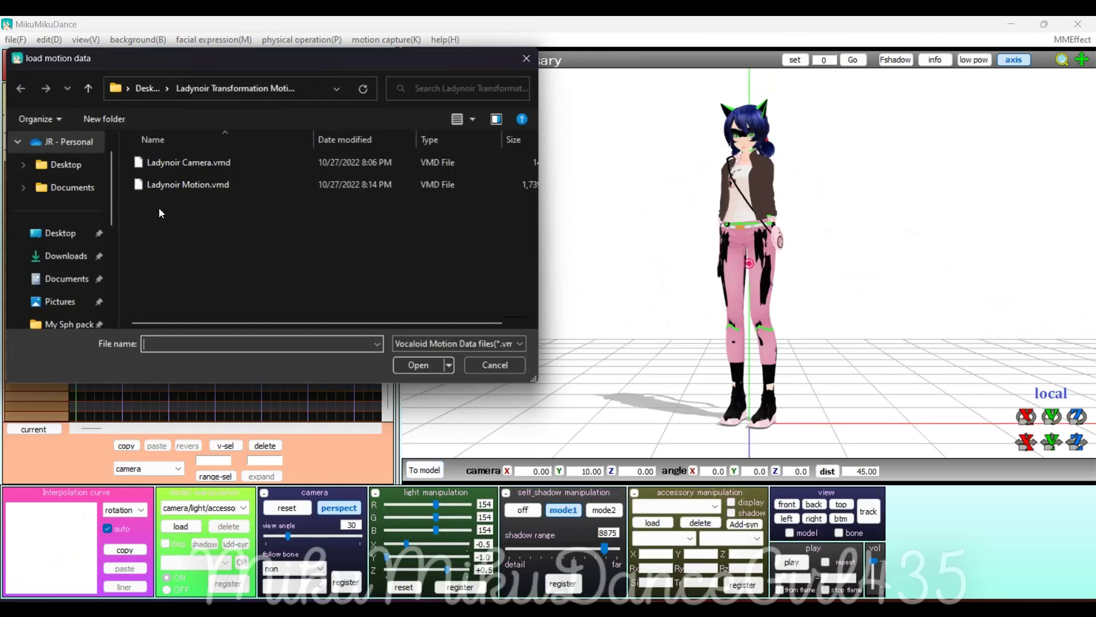
left_click(210, 157)
left_click(416, 363)
Register a keyframe hiding TDA Lady Noir at frame 0.
left_click(424, 469)
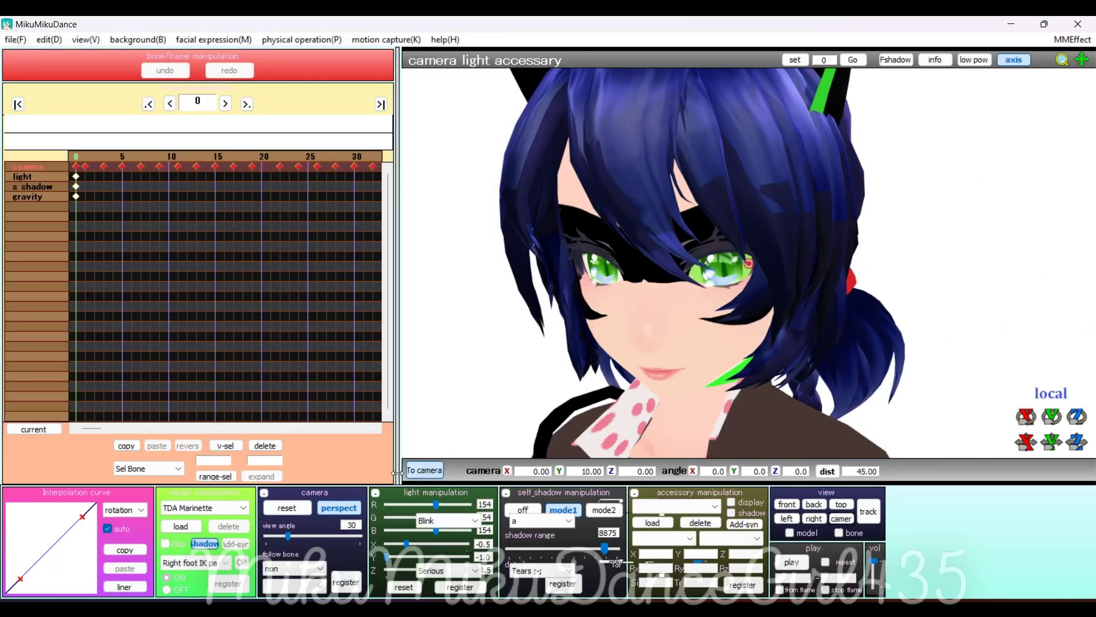
left_click(203, 508)
left_click(177, 540)
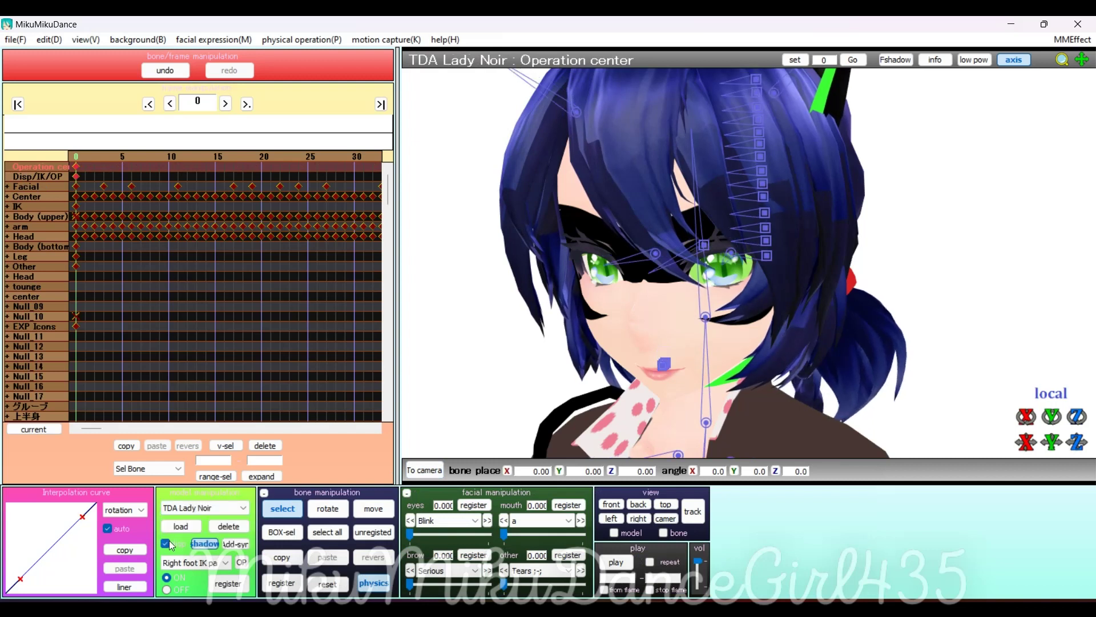
left_click(165, 544)
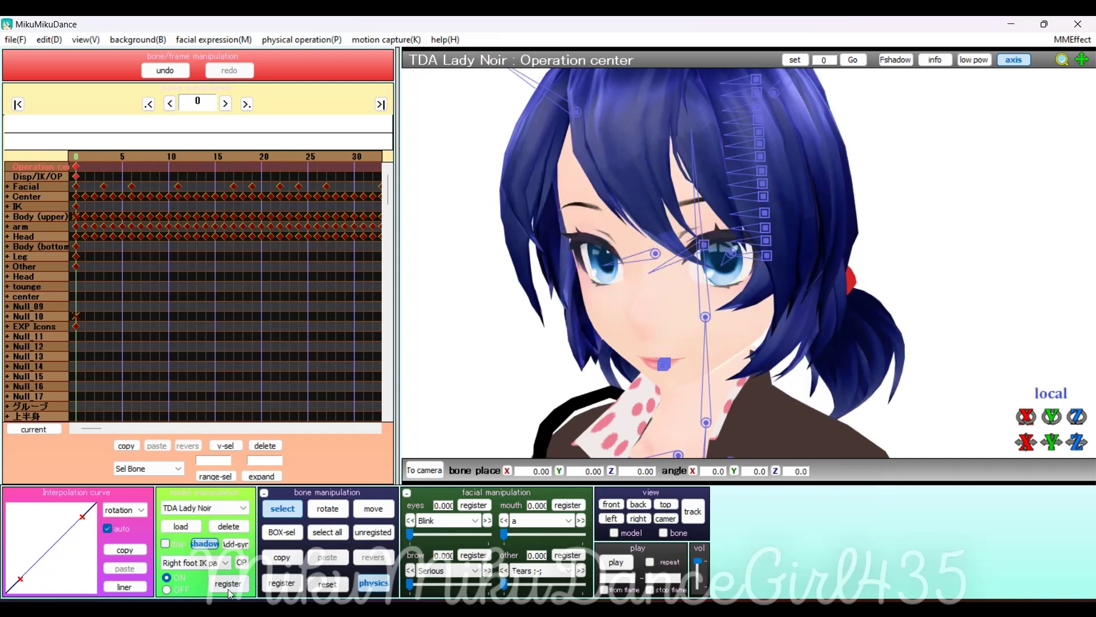
left_click(228, 588)
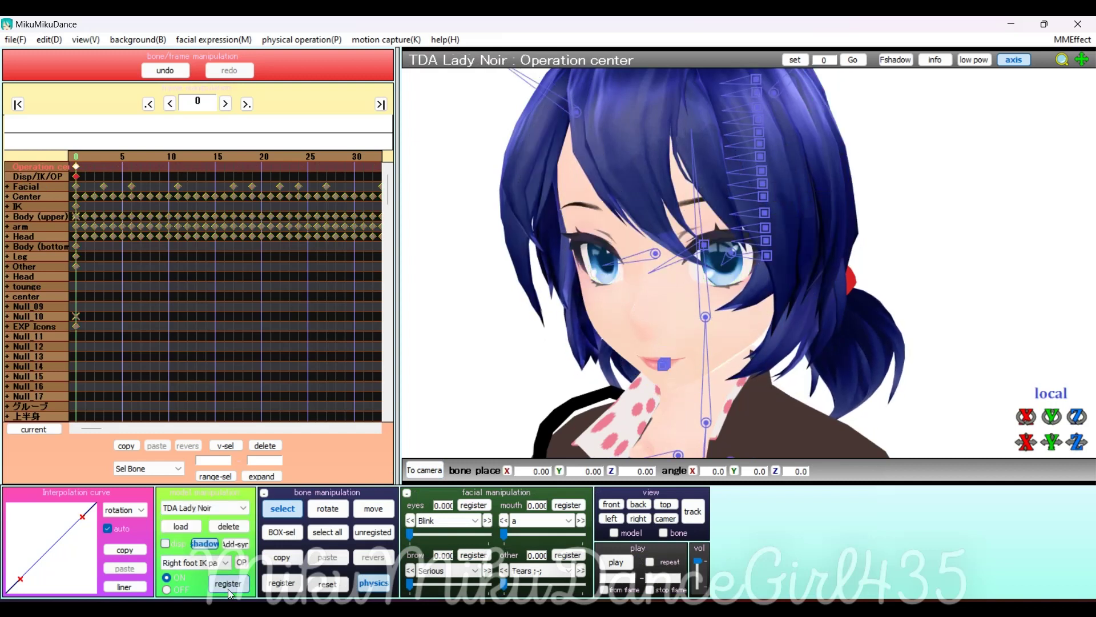
Turn off the ground shadow in the View options and return to model editing.
left_click(423, 470)
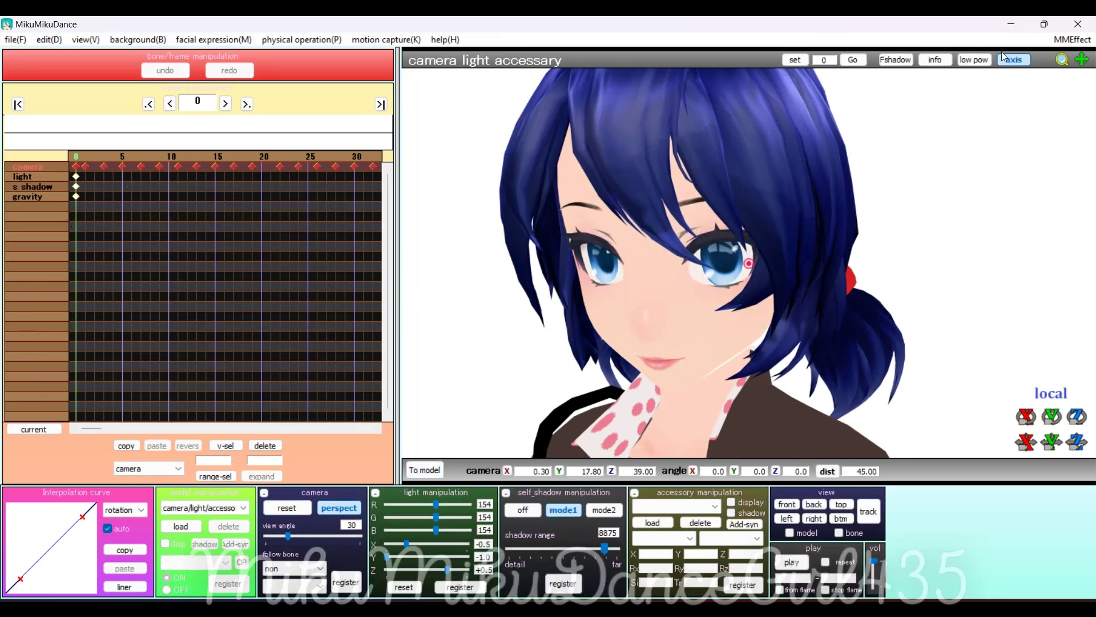
left_click(86, 40)
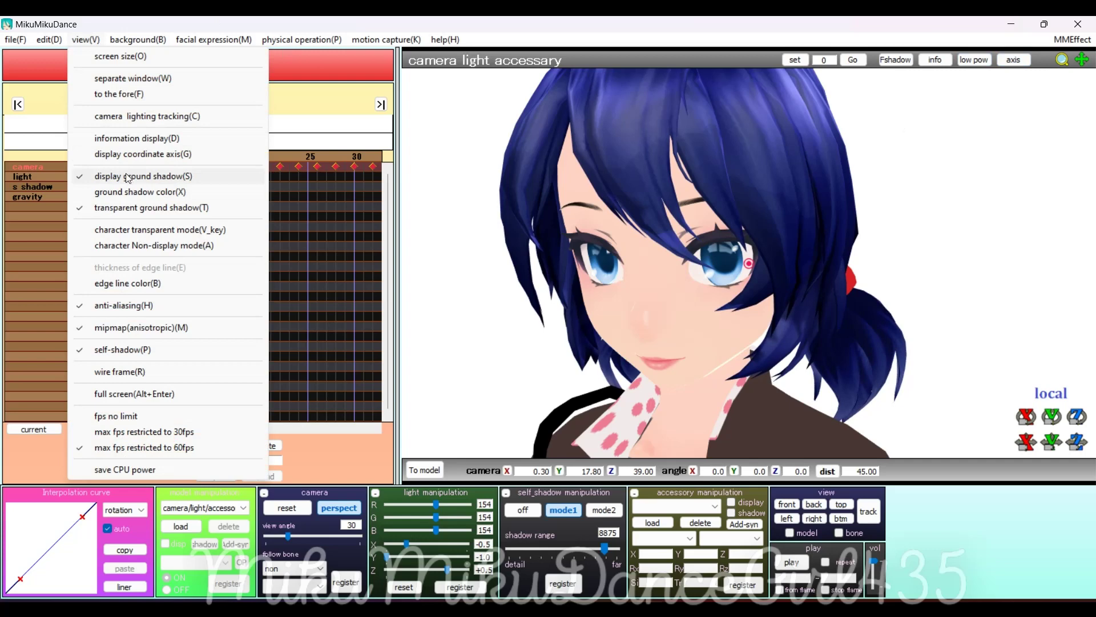
left_click(127, 178)
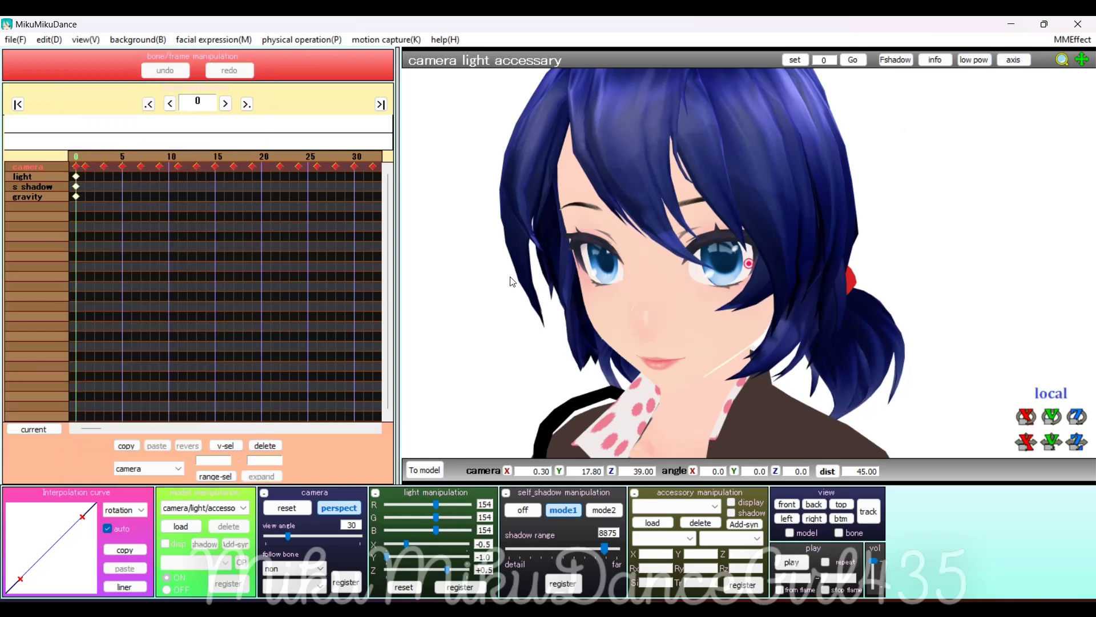
left_click(423, 470)
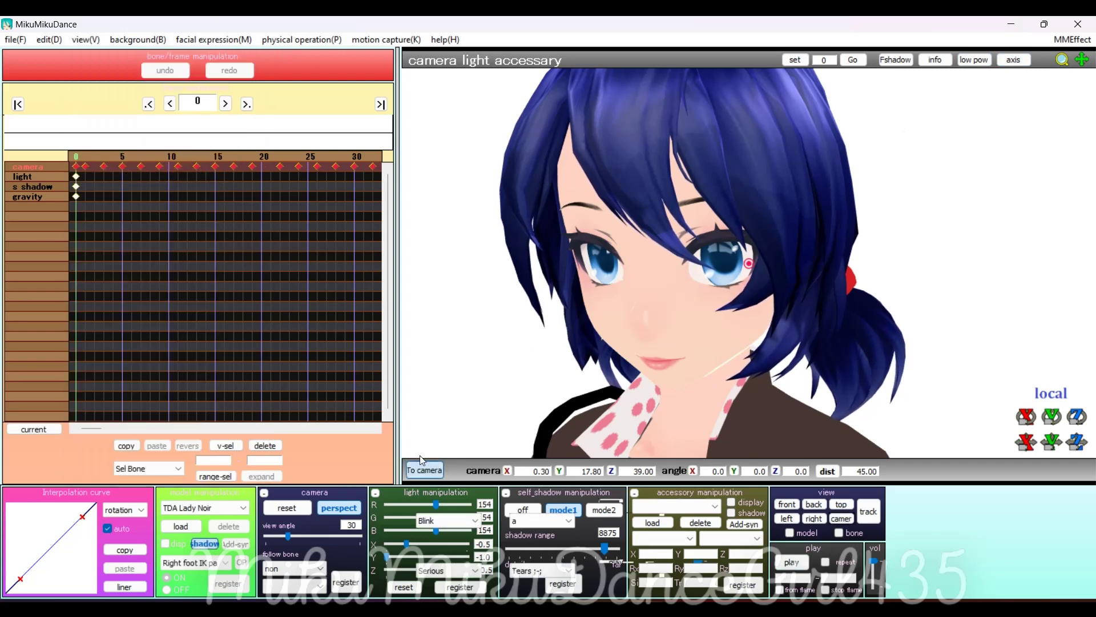
Jump to frame 500, back to frame 0, then step forward frame by frame on the camera timeline.
left_click(247, 105)
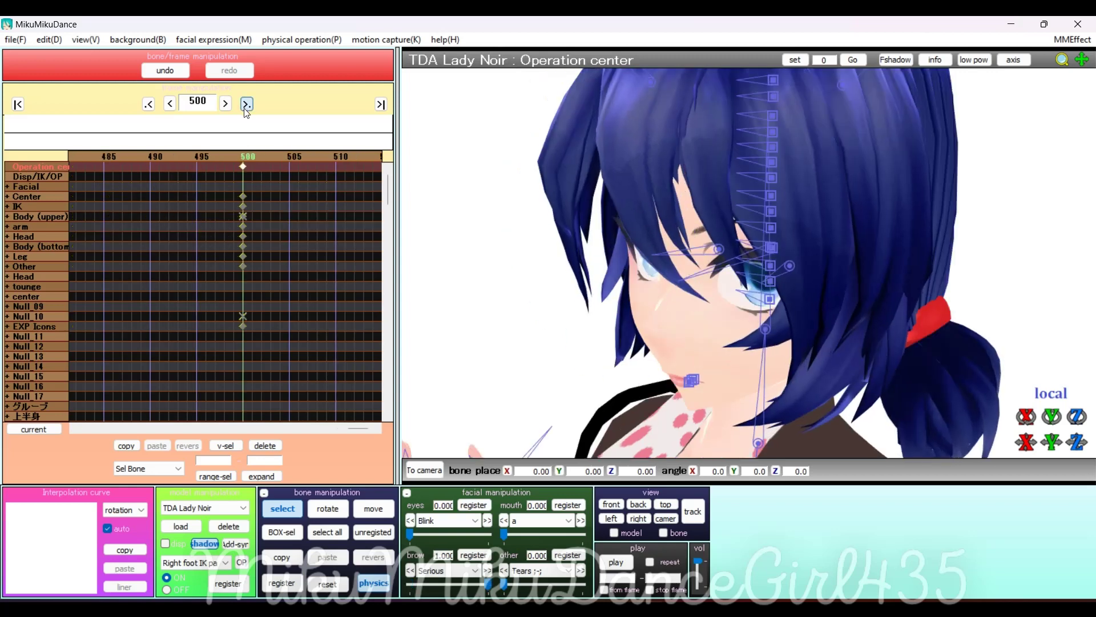
left_click(17, 104)
left_click(226, 103)
left_click(226, 104)
left_click(226, 104)
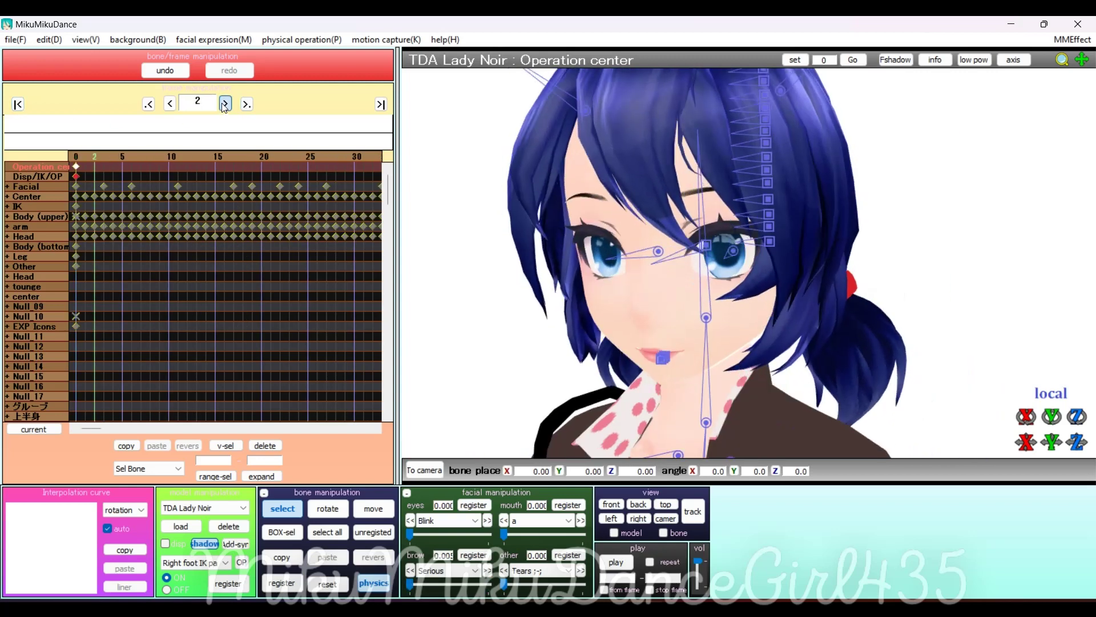
left_click(423, 470)
left_click(225, 103)
left_click(226, 104)
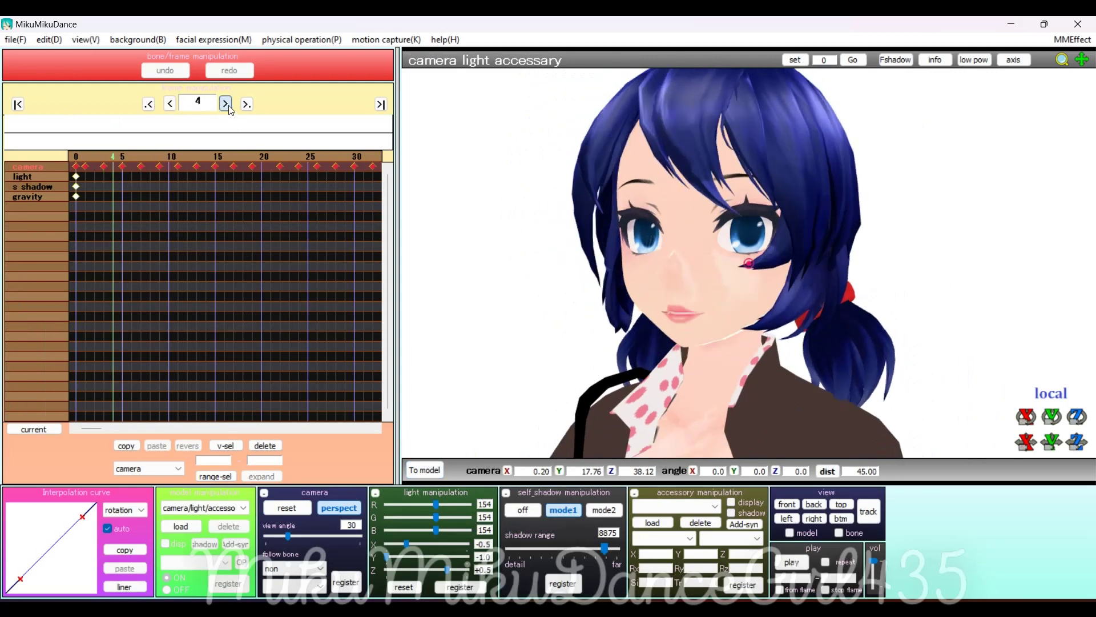
left_click(226, 104)
left_click(226, 103)
left_click(225, 103)
left_click(225, 104)
left_click(226, 103)
left_click(225, 103)
left_click(225, 103)
left_click(225, 104)
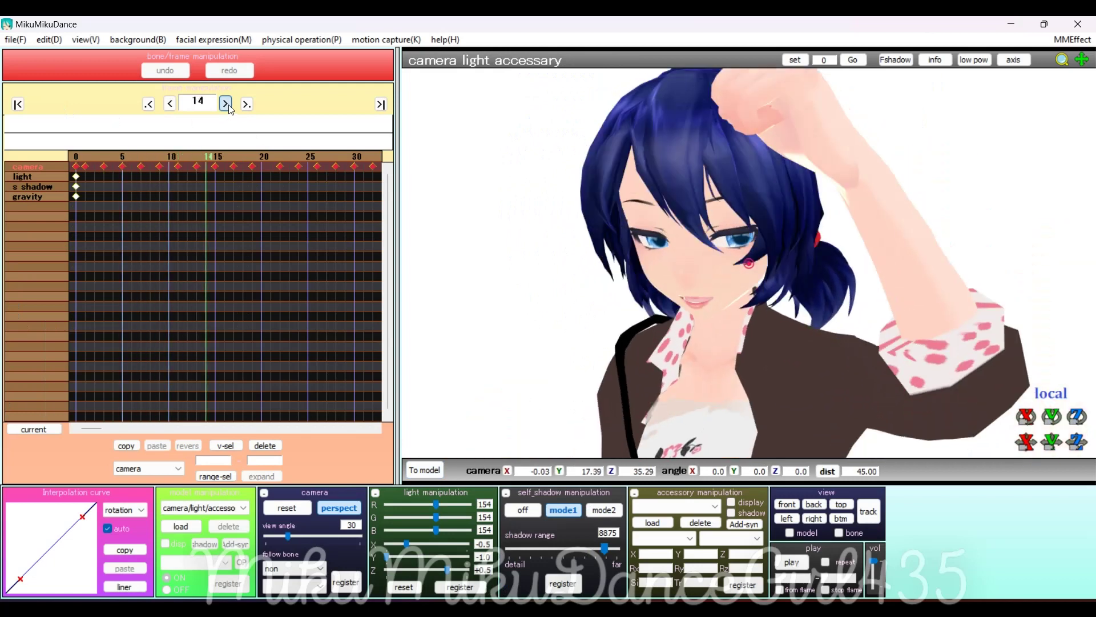
left_click(226, 104)
left_click(226, 104)
left_click(226, 103)
left_click(226, 103)
left_click(226, 103)
left_click(225, 104)
left_click(226, 103)
left_click(225, 104)
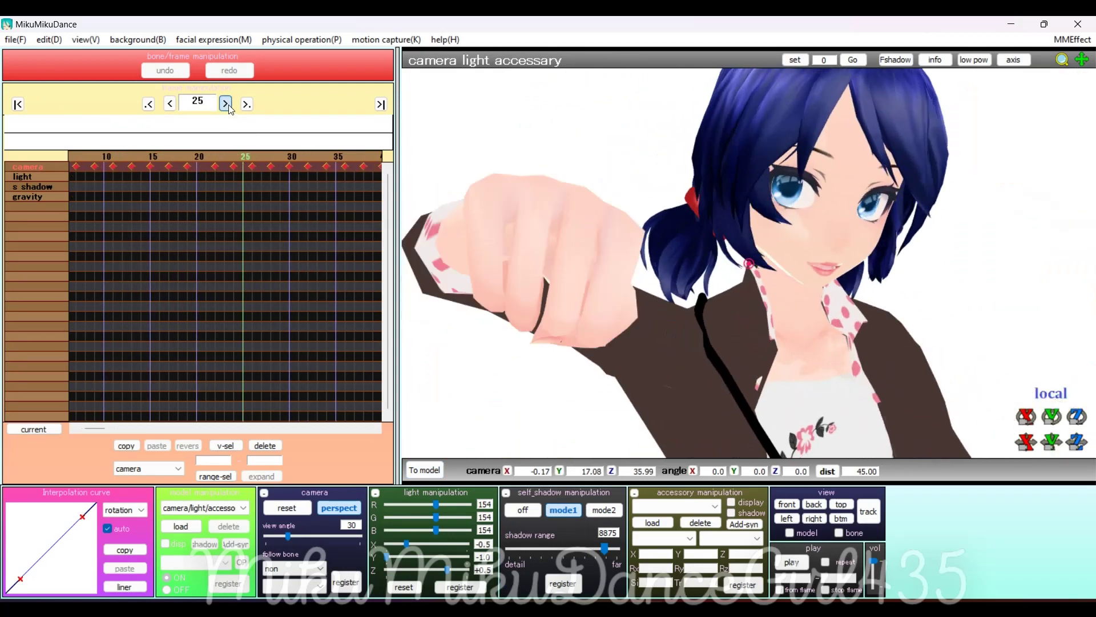
left_click(226, 103)
left_click(226, 103)
left_click(226, 104)
left_click(225, 103)
left_click(225, 104)
left_click(226, 104)
left_click(225, 103)
left_click(226, 103)
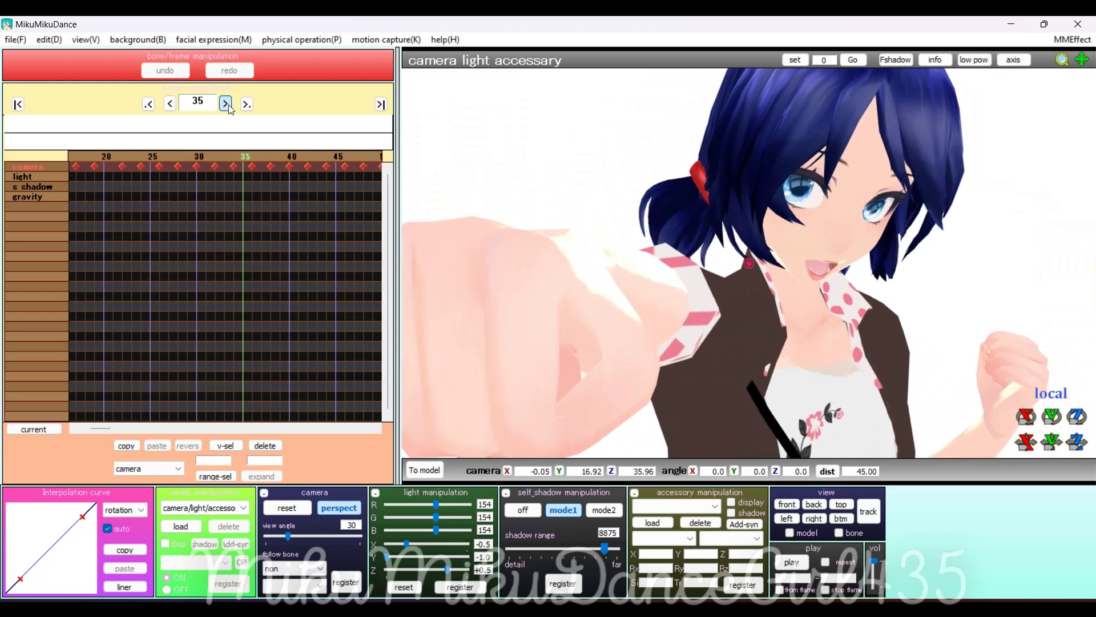
left_click(225, 103)
left_click(226, 104)
left_click(225, 104)
left_click(226, 103)
left_click(226, 103)
left_click(226, 104)
left_click(226, 103)
left_click(225, 103)
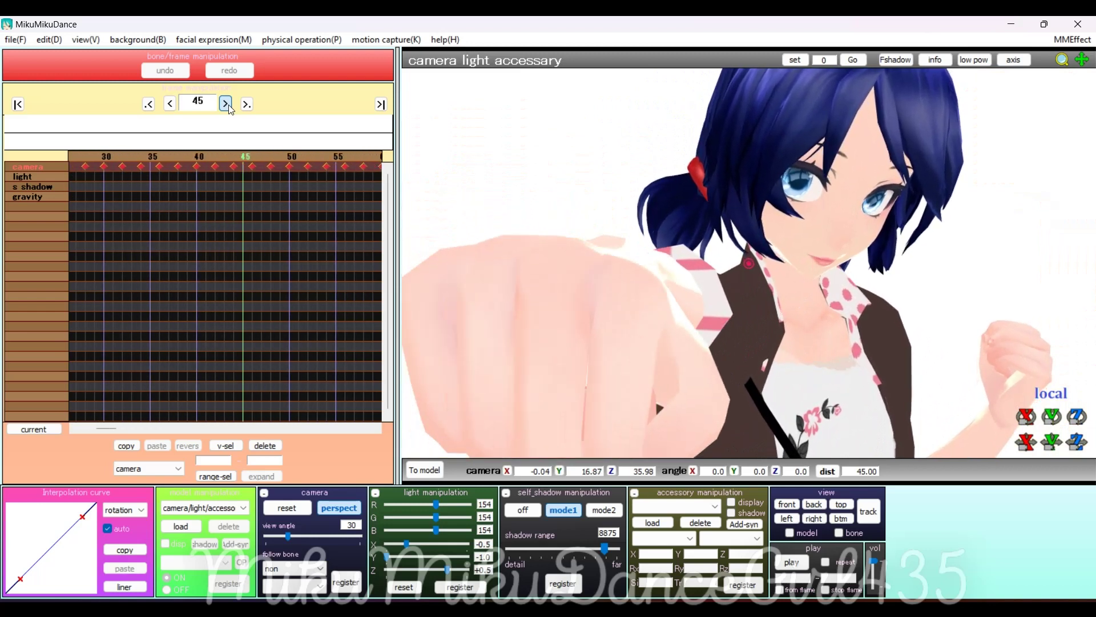
left_click(226, 104)
left_click(225, 104)
left_click(225, 103)
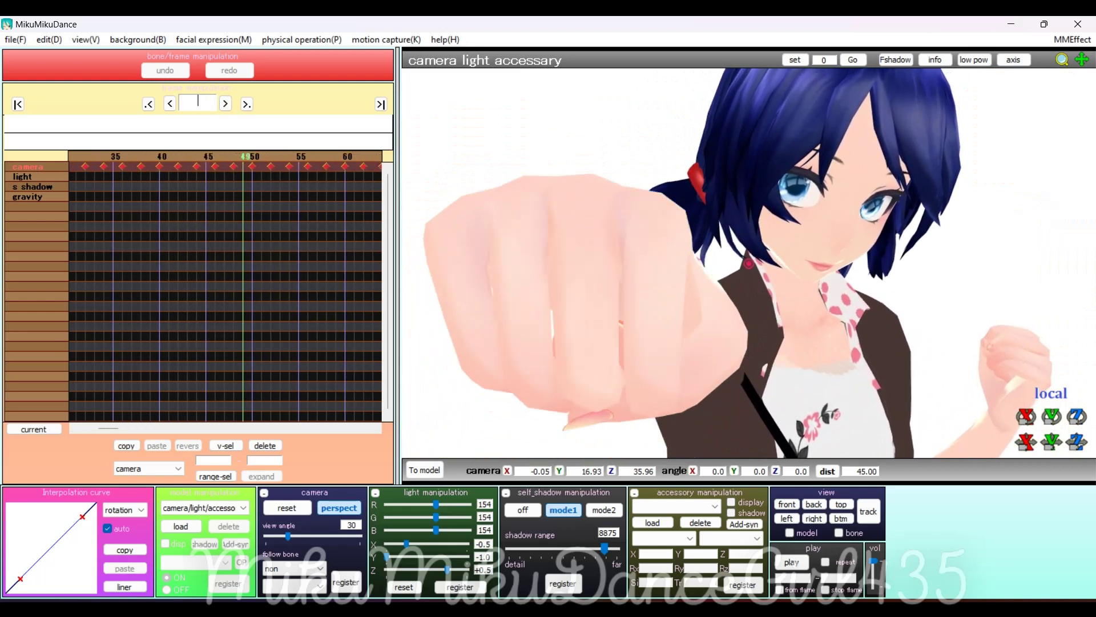
Jump to frame 100 and advance the animation frame by frame.
key("Return")
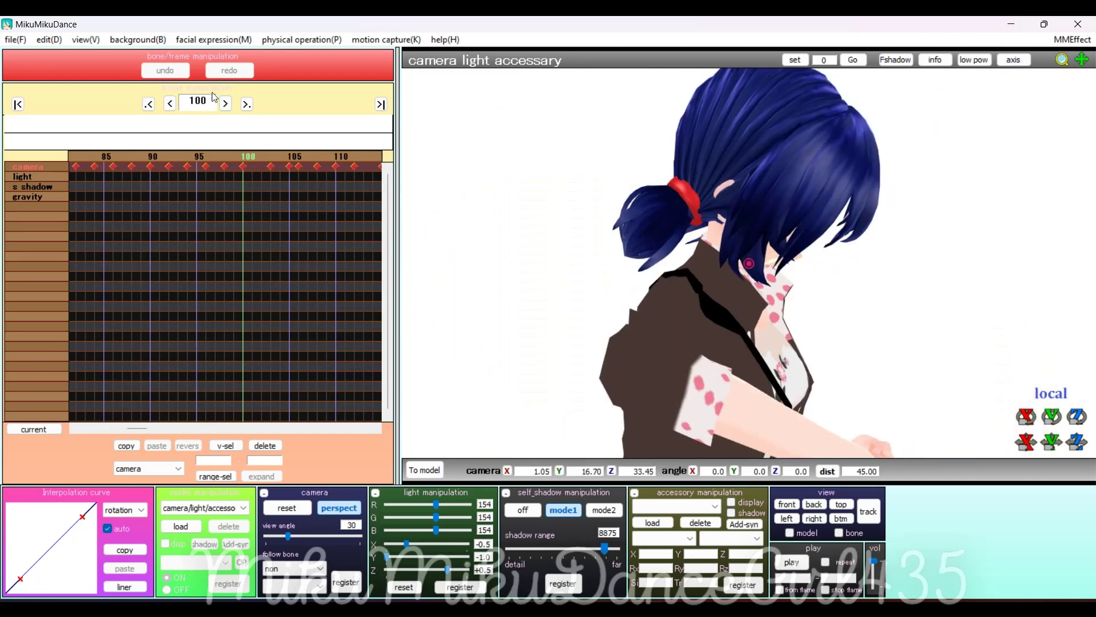
left_click(225, 104)
left_click(225, 104)
left_click(226, 103)
left_click(226, 103)
left_click(225, 104)
left_click(225, 103)
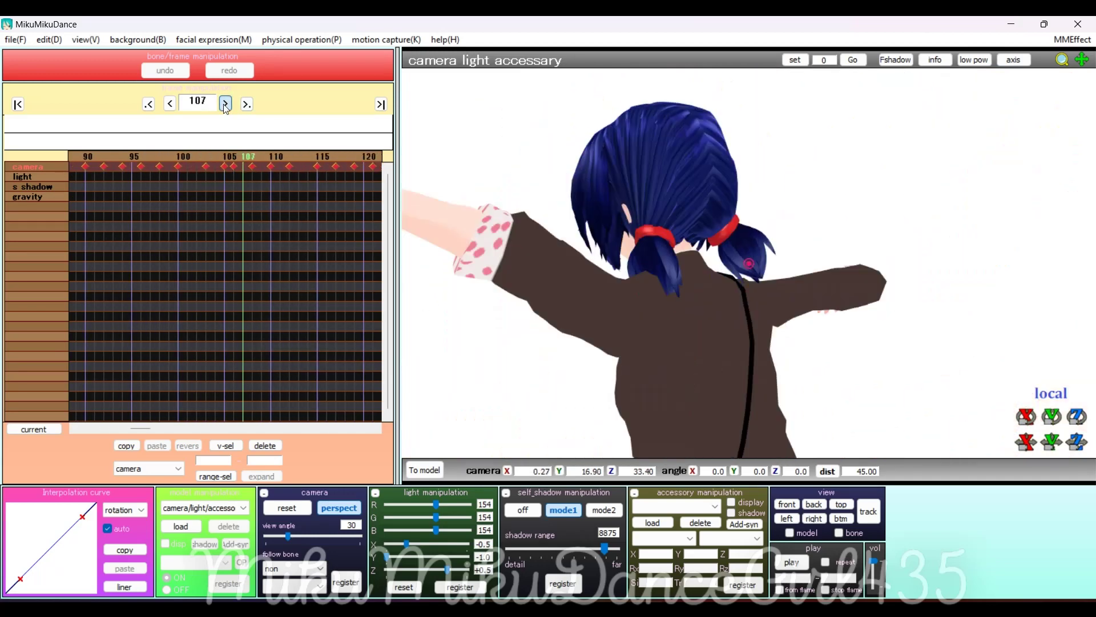
left_click(225, 103)
left_click(225, 103)
left_click(225, 104)
left_click(225, 103)
left_click(226, 104)
left_click(226, 103)
left_click(225, 104)
left_click(225, 103)
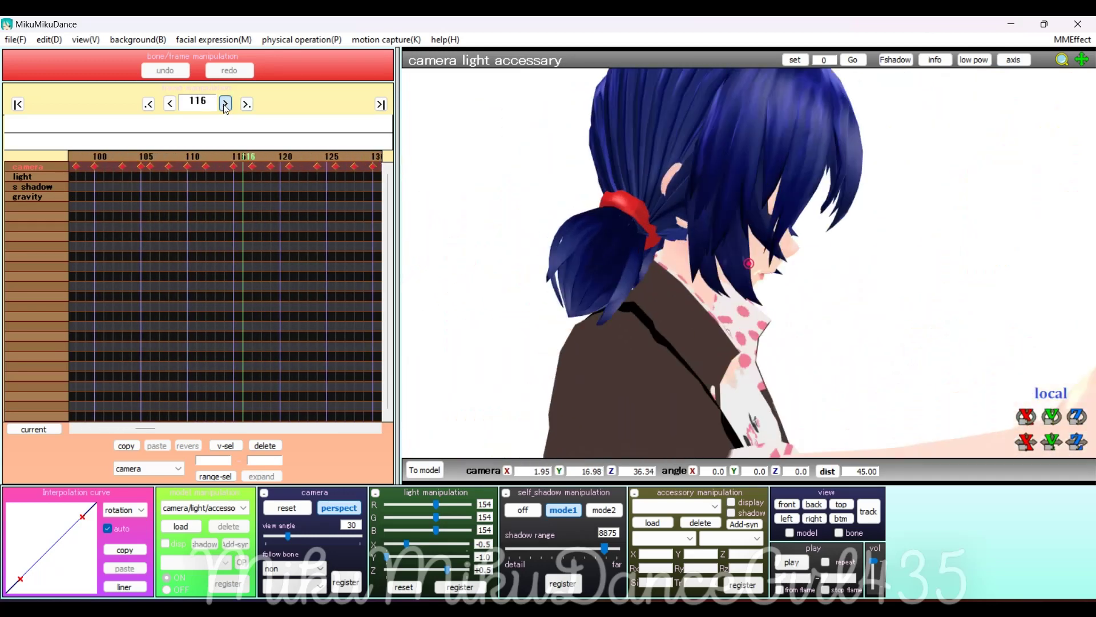
left_click(225, 104)
left_click(225, 103)
left_click(225, 103)
left_click(225, 103)
left_click(226, 103)
left_click(225, 103)
left_click(226, 103)
left_click(225, 103)
double_click(225, 103)
left_click(226, 104)
double_click(225, 103)
left_click(226, 103)
double_click(225, 103)
left_click(225, 103)
double_click(226, 103)
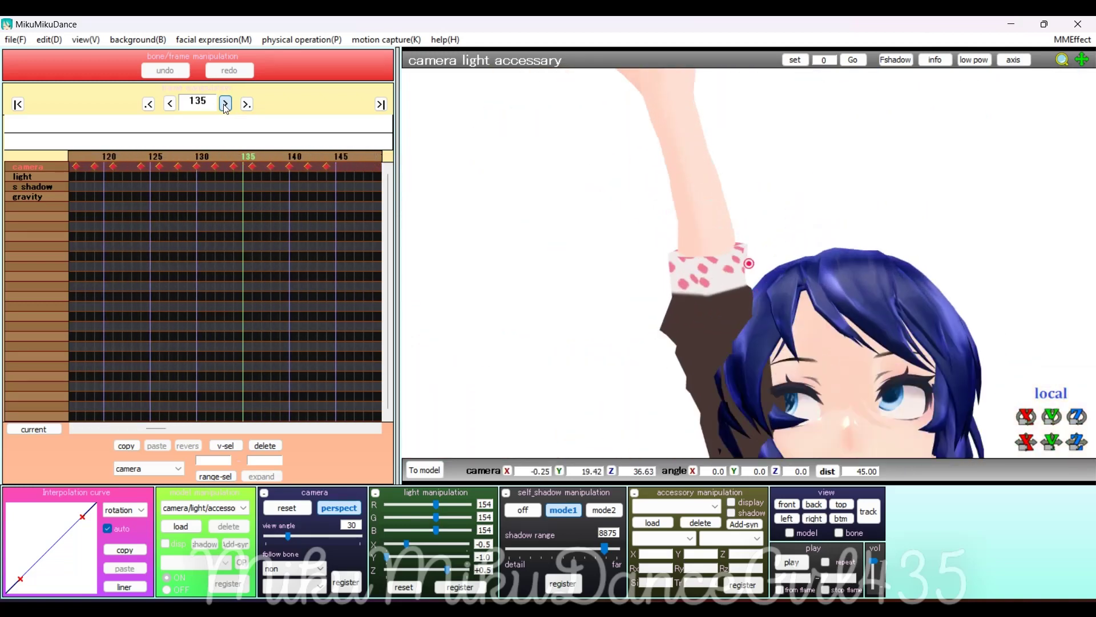
double_click(226, 104)
double_click(225, 103)
double_click(226, 103)
double_click(225, 103)
left_click(226, 103)
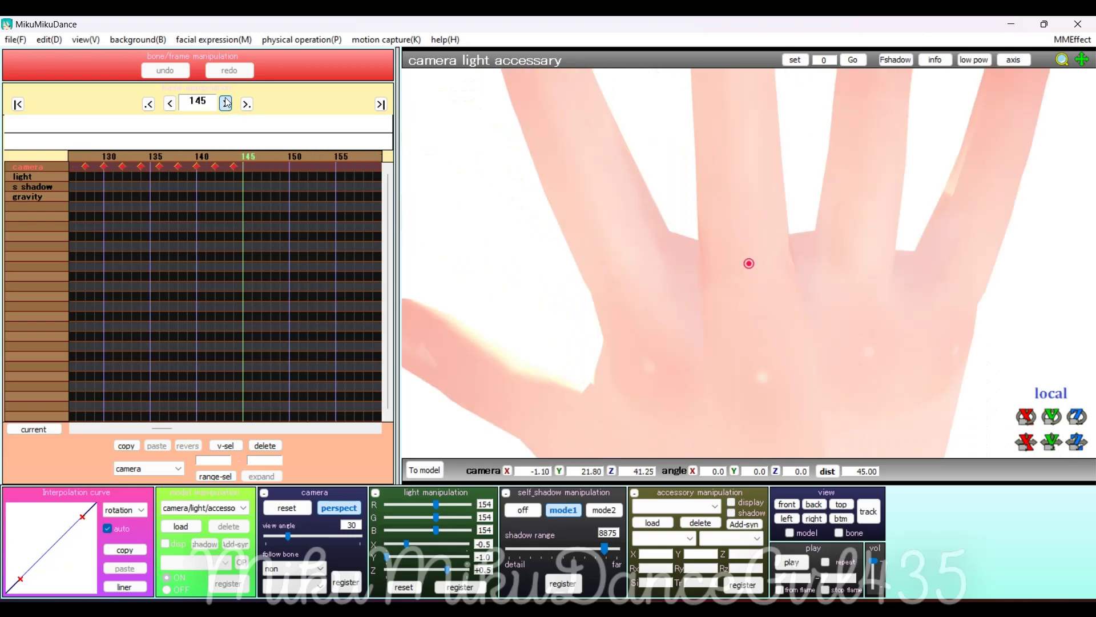
double_click(226, 103)
left_click(226, 103)
Skip through camera keyframes to frame 194, where Marinette covers her face.
double_click(226, 104)
left_click(247, 103)
left_click(247, 103)
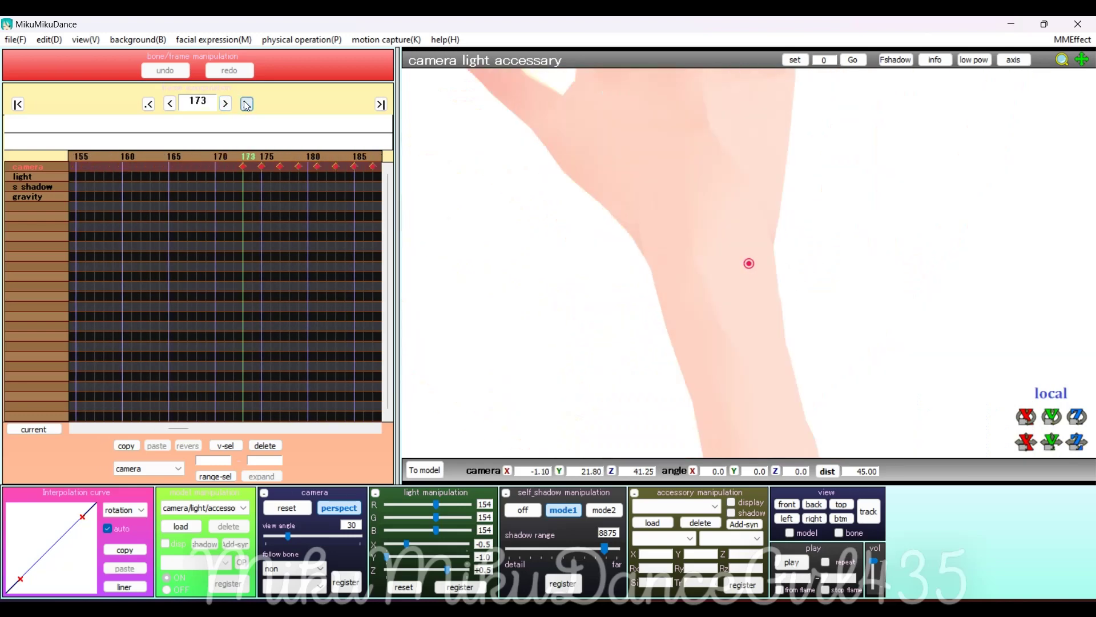
double_click(247, 103)
double_click(246, 104)
left_click(247, 104)
double_click(247, 103)
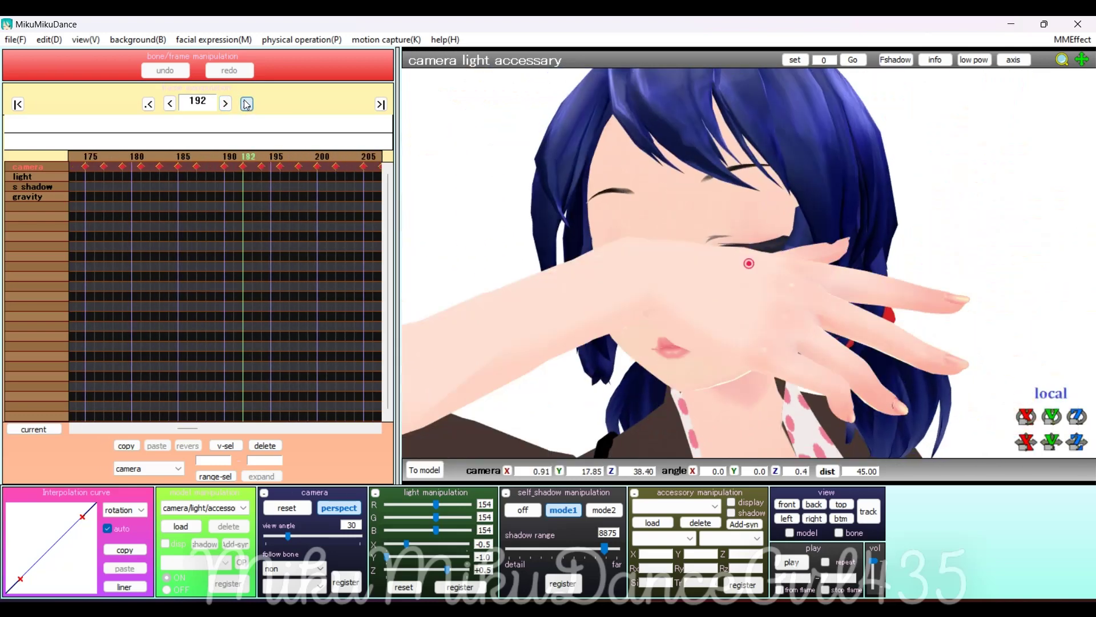
Start loading an accessory and browse up to the Effects folder.
double_click(246, 103)
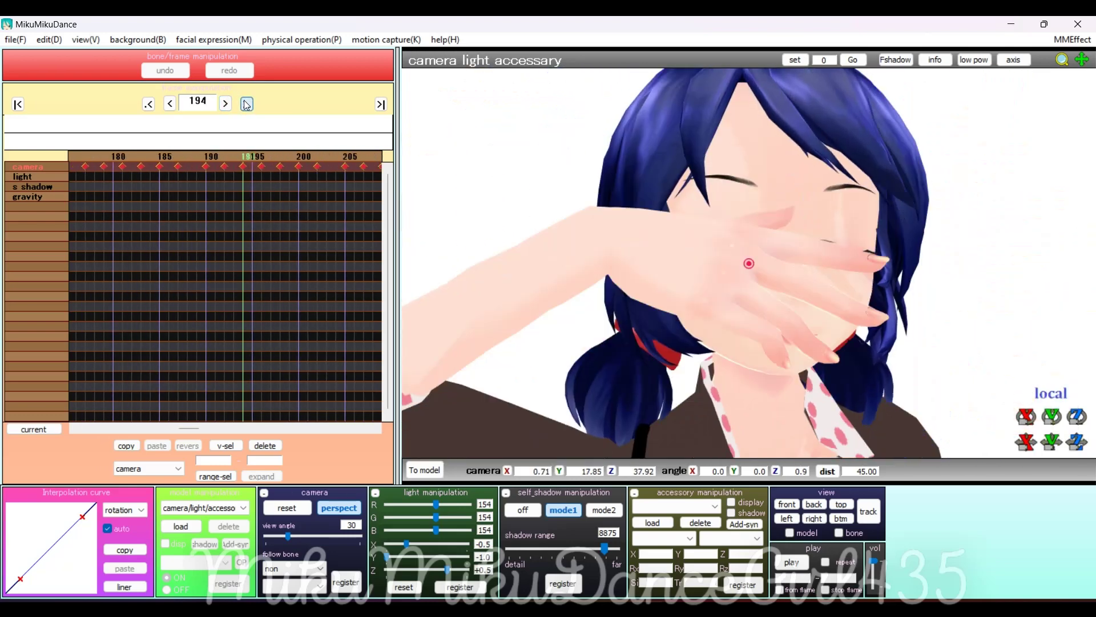
left_click(653, 522)
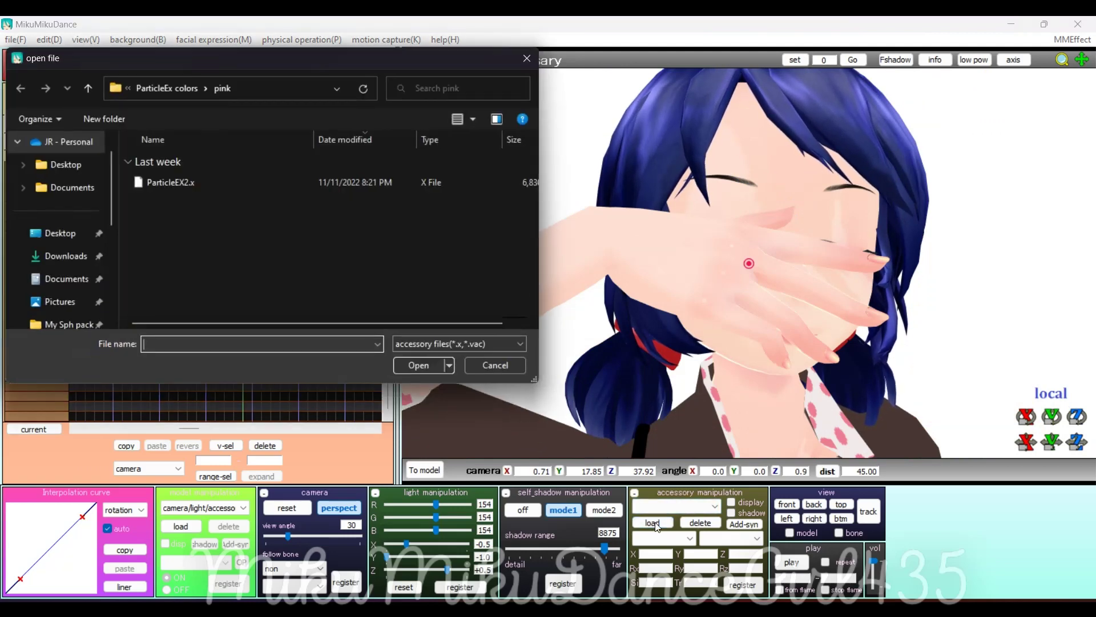
left_click(84, 89)
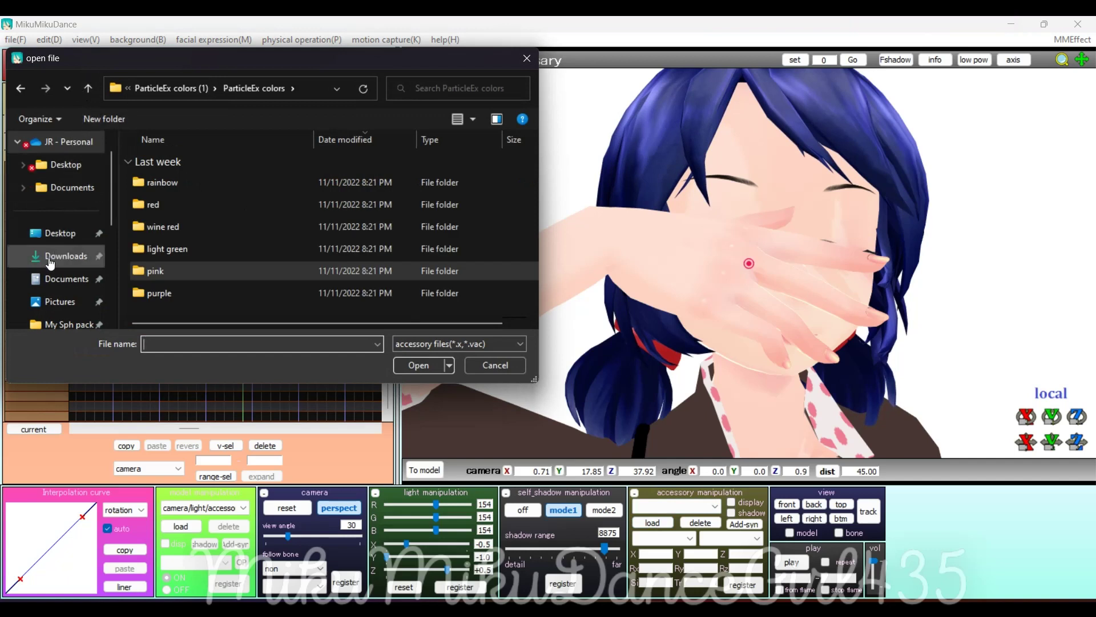
scroll(60, 247, "down", 3)
scroll(61, 247, "down", 1)
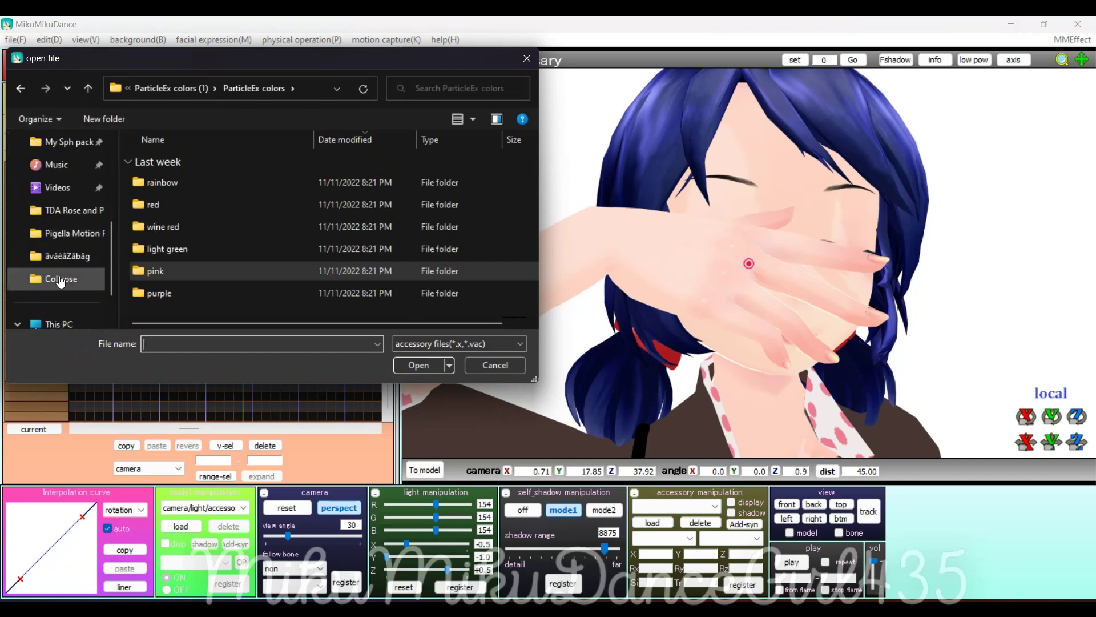
left_click(58, 278)
left_click(91, 87)
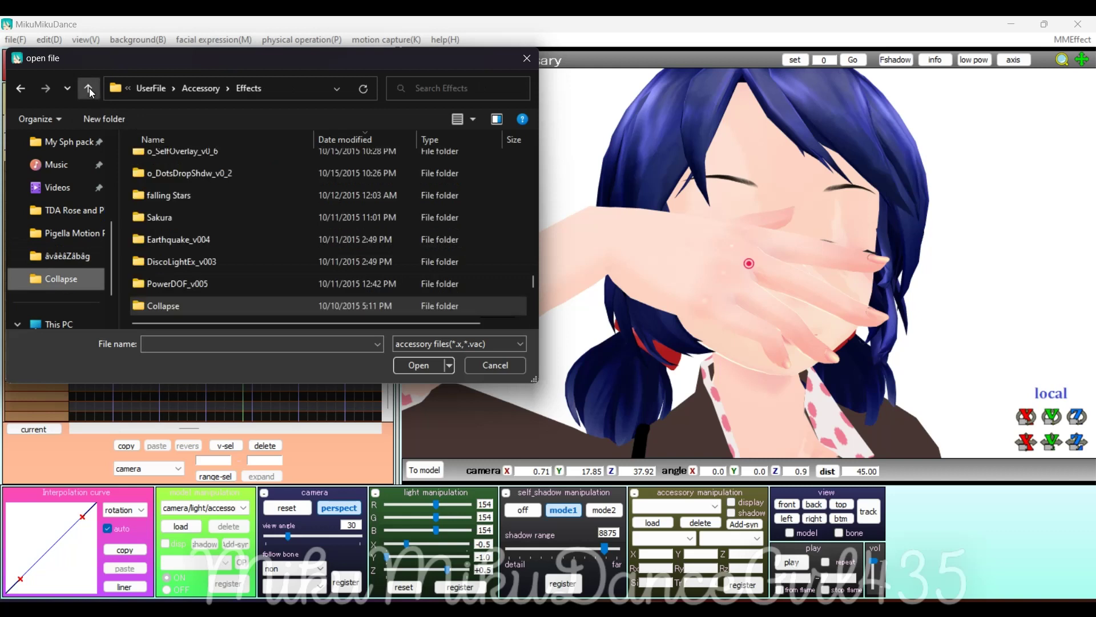
Locate the ObjectLuminous folder and select ObjectLuminous.x to load.
scroll(186, 225, "down", 5)
scroll(187, 228, "up", 6)
scroll(186, 245, "up", 8)
scroll(188, 244, "up", 8)
scroll(186, 240, "down", 2)
scroll(187, 237, "down", 10)
scroll(236, 253, "down", 10)
scroll(227, 262, "down", 8)
scroll(222, 262, "down", 10)
scroll(222, 263, "down", 2)
scroll(222, 263, "up", 2)
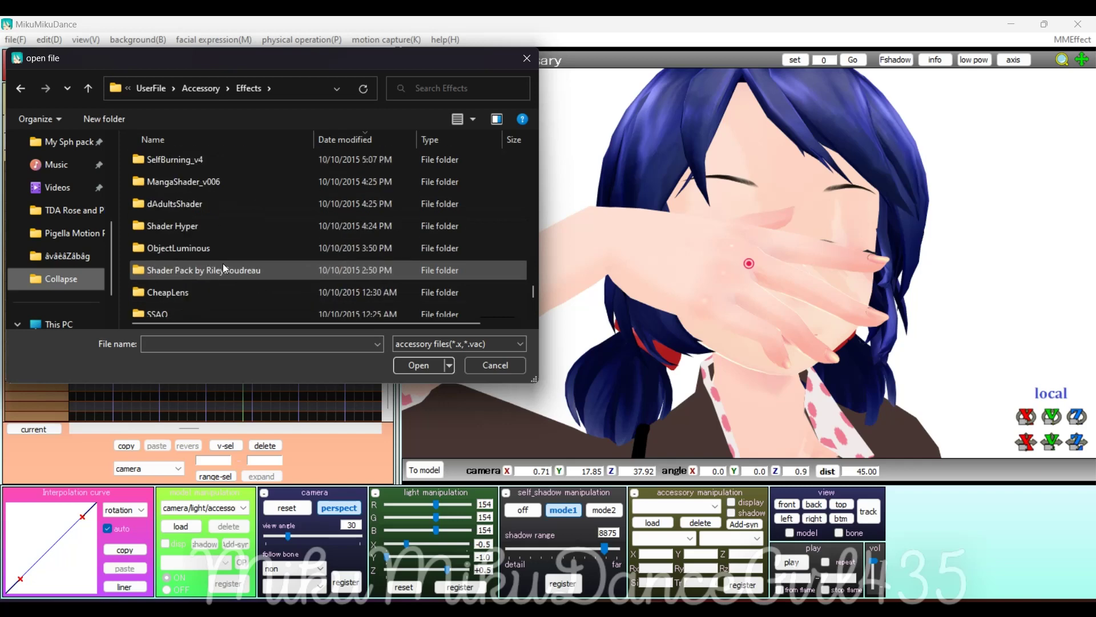
double_click(172, 247)
left_click(177, 205)
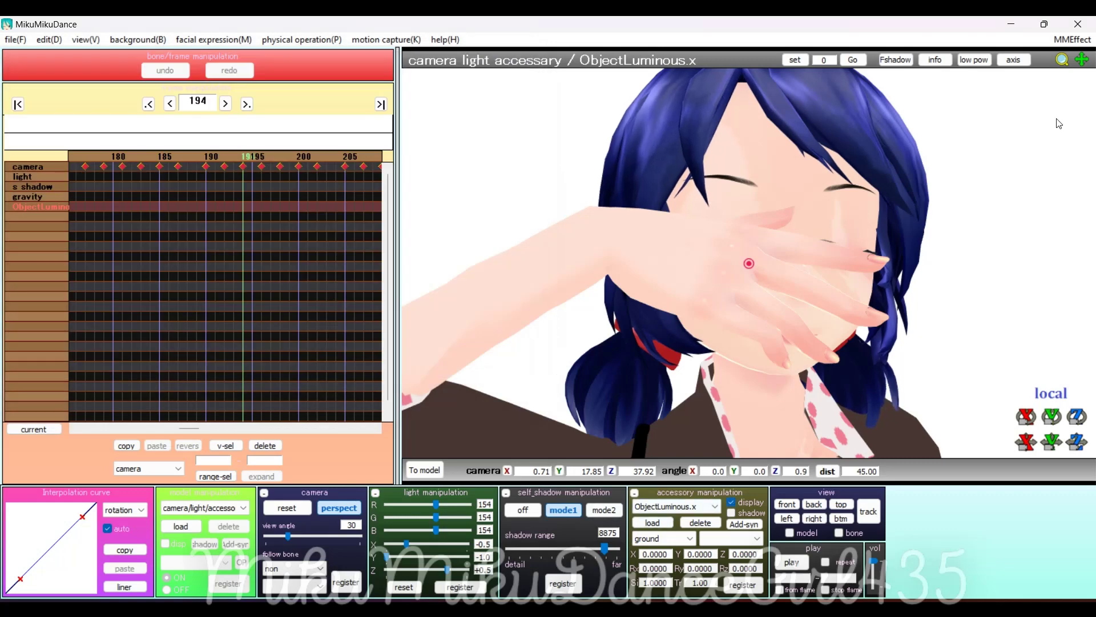
Remove OL_BlackMask.fx from TDA Marinette.pmx in the OL_EmitterRT effect mapping.
left_click(1067, 38)
left_click(943, 56)
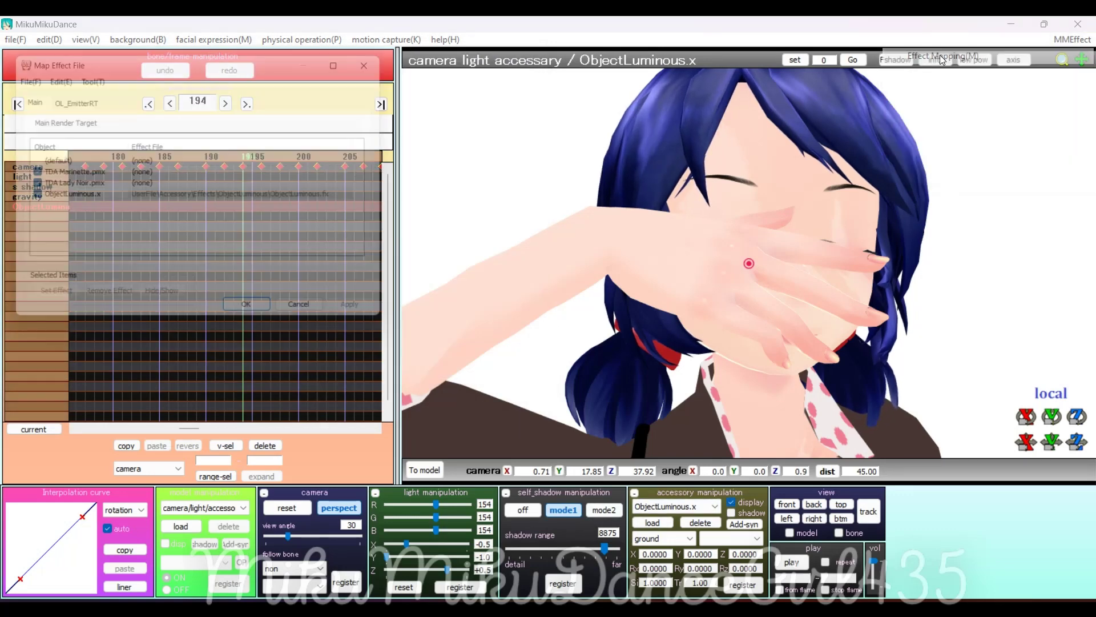
left_click(58, 101)
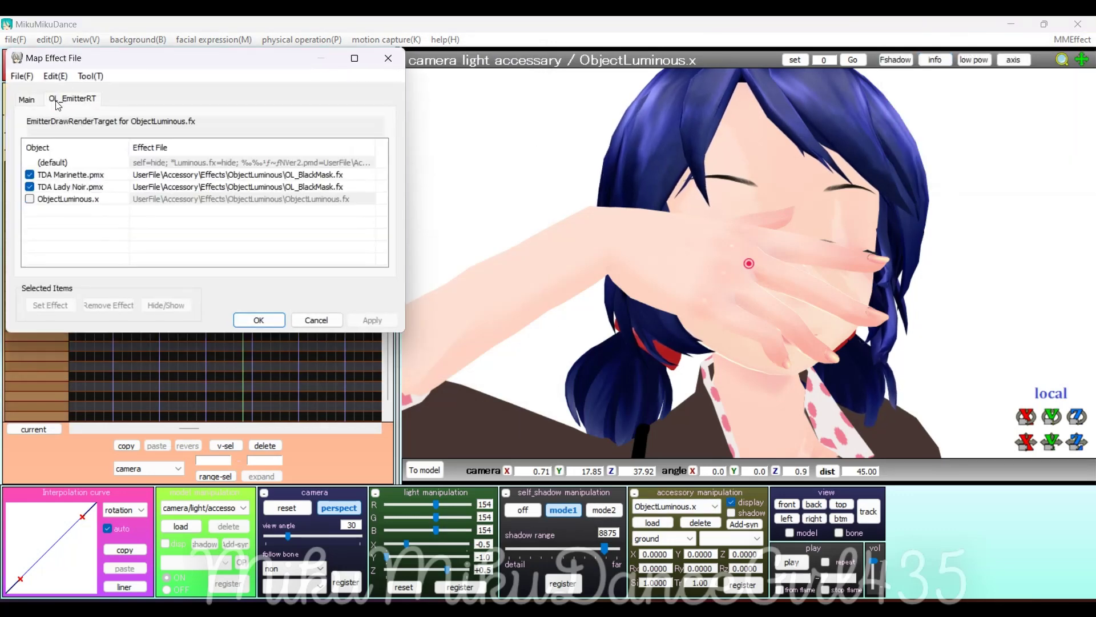
left_click(72, 175)
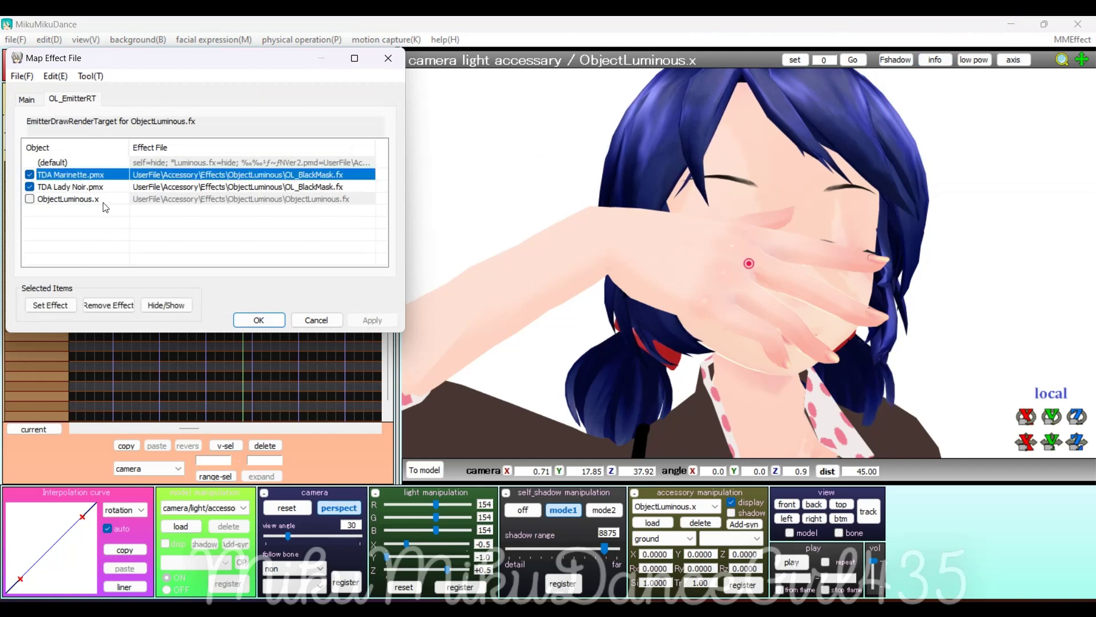
left_click(111, 303)
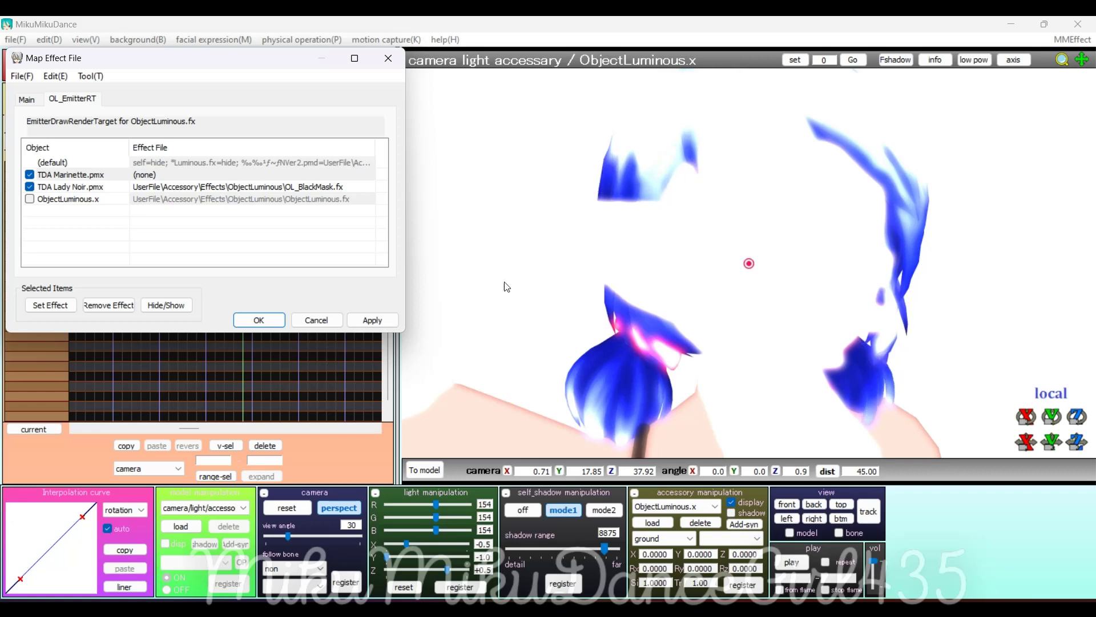
Confirm the mapping, then register the ObjectLuminous glow hidden at frame 0.
left_click(255, 321)
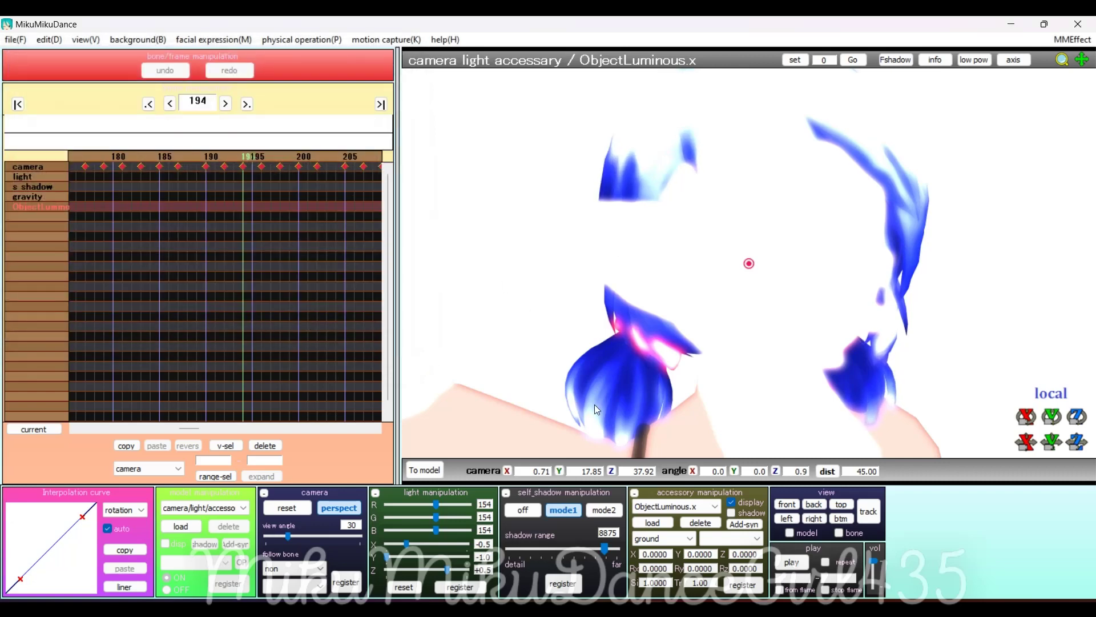
left_click(14, 106)
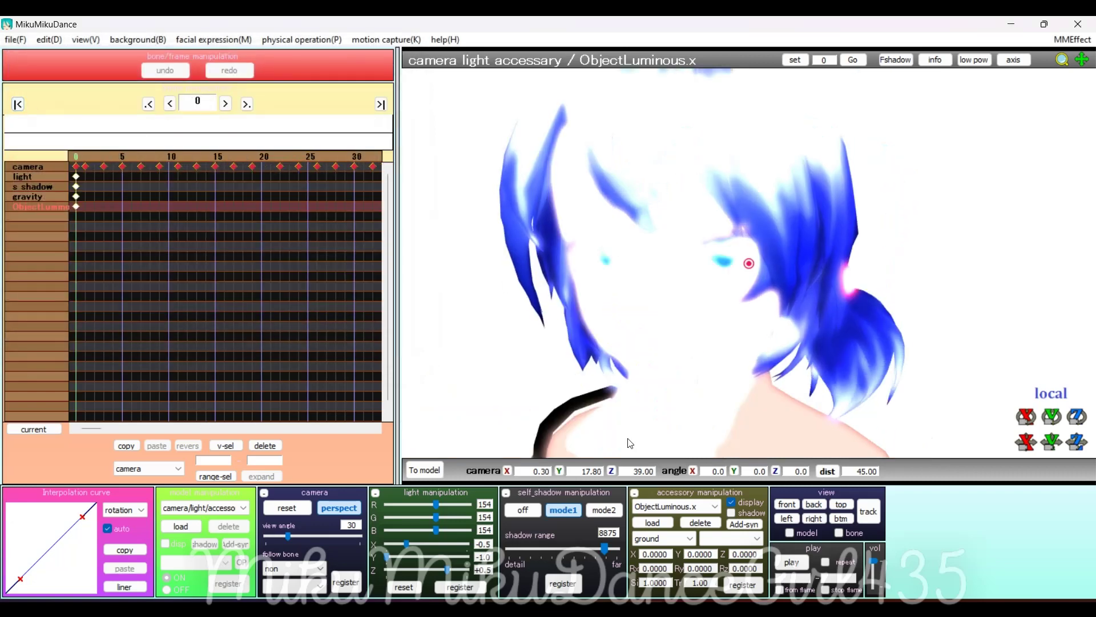
left_click(731, 502)
left_click(743, 584)
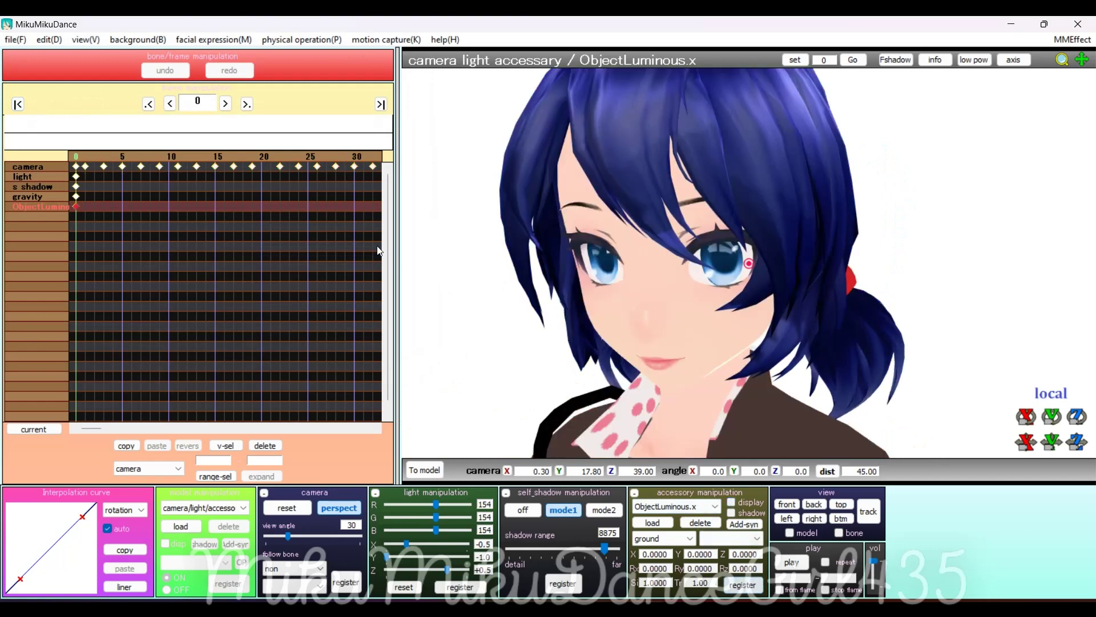
Jump to frame 194 and turn the ObjectLuminous glow back on there.
left_click(202, 102)
type("1")
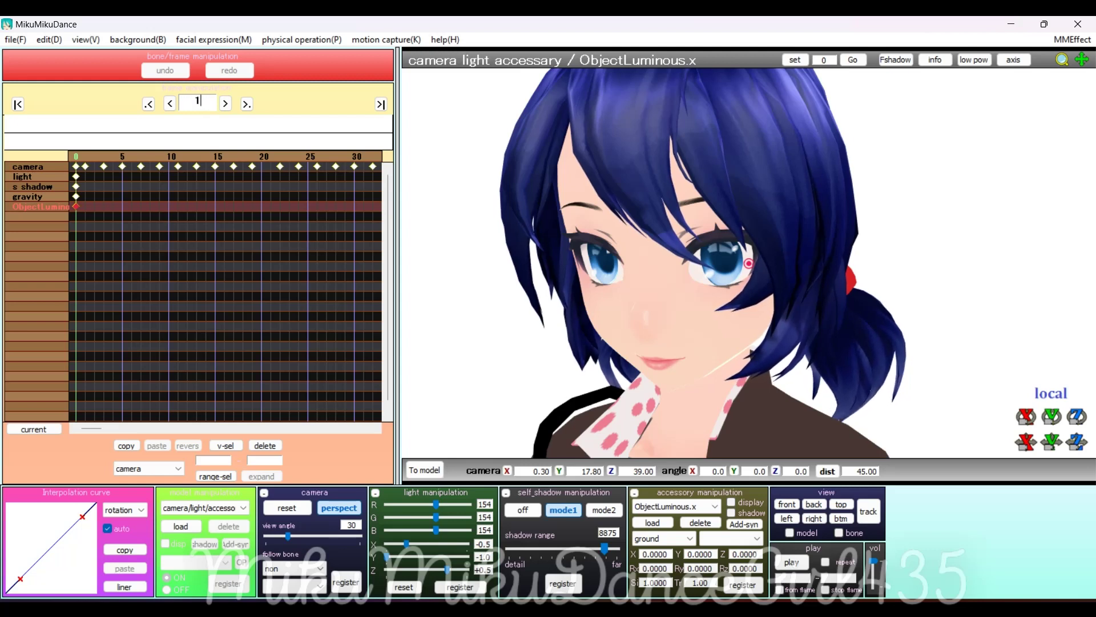
type("194")
key("Return")
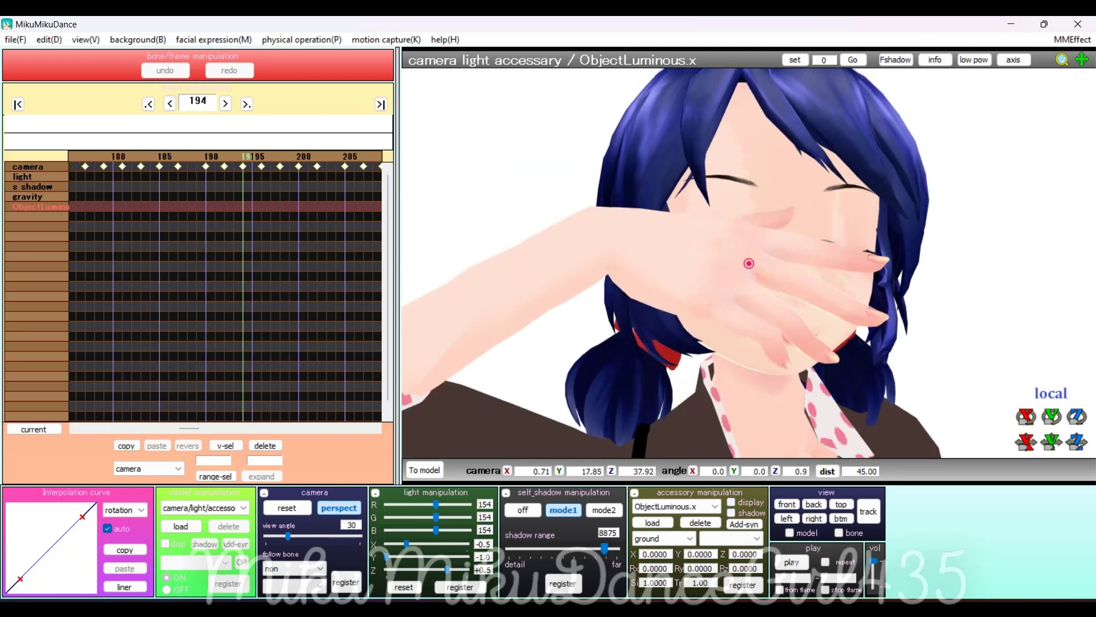
left_click(731, 502)
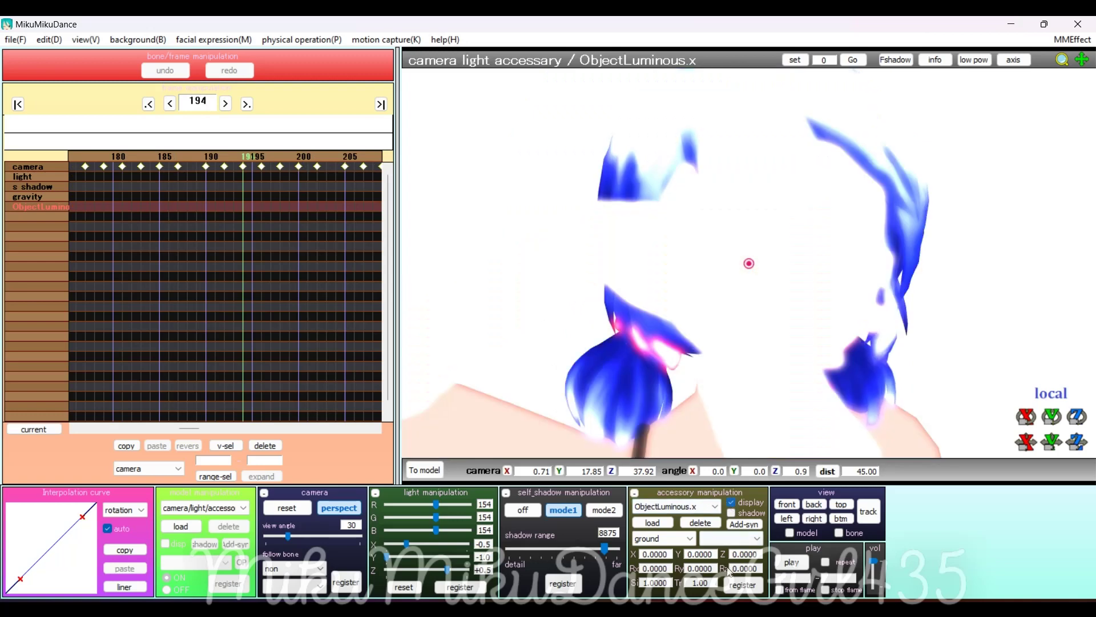
left_click(226, 104)
left_click(226, 104)
left_click(226, 104)
left_click(1072, 40)
Remove OL_BlackMask.fx from TDA Lady Noir.pmx in OL_EmitterRT, confirm, and advance one frame.
left_click(943, 56)
left_click(71, 100)
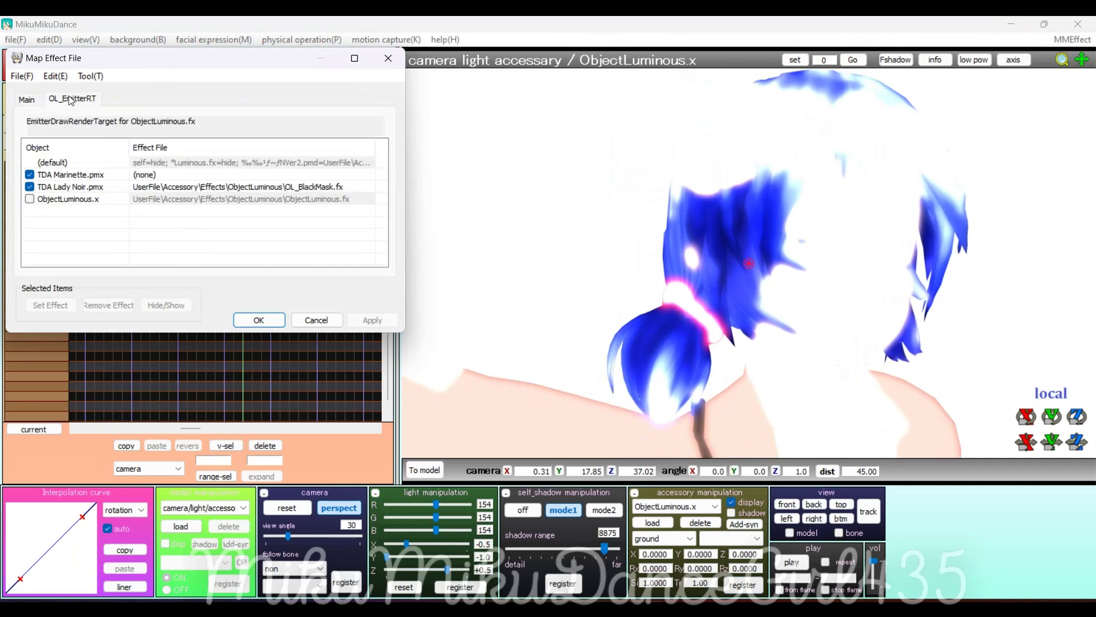
left_click(90, 186)
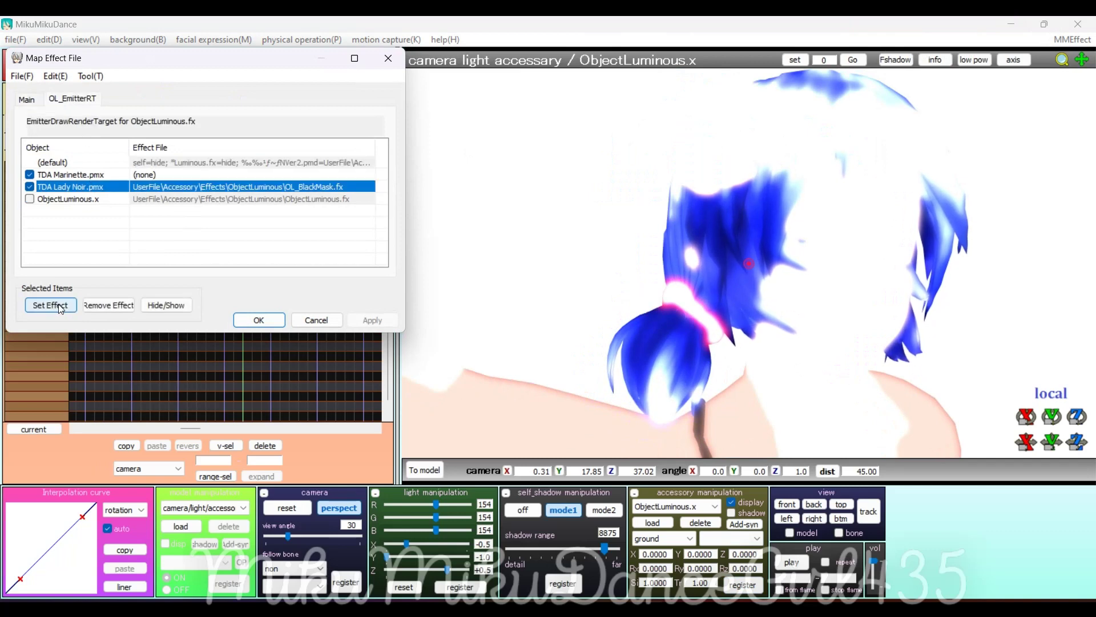
left_click(119, 306)
left_click(251, 322)
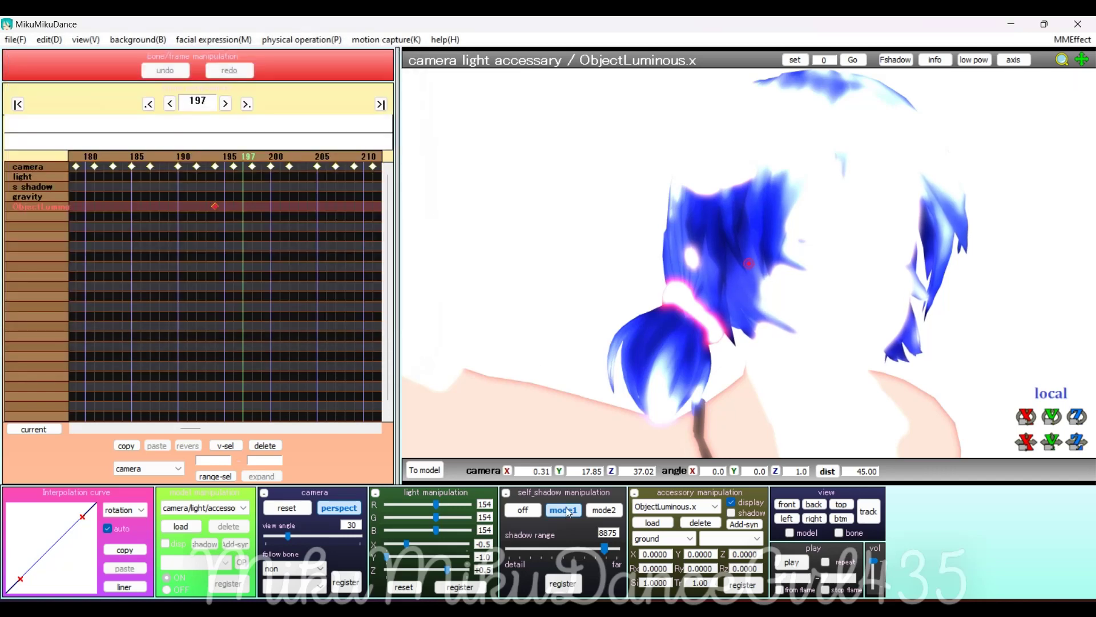
left_click(226, 105)
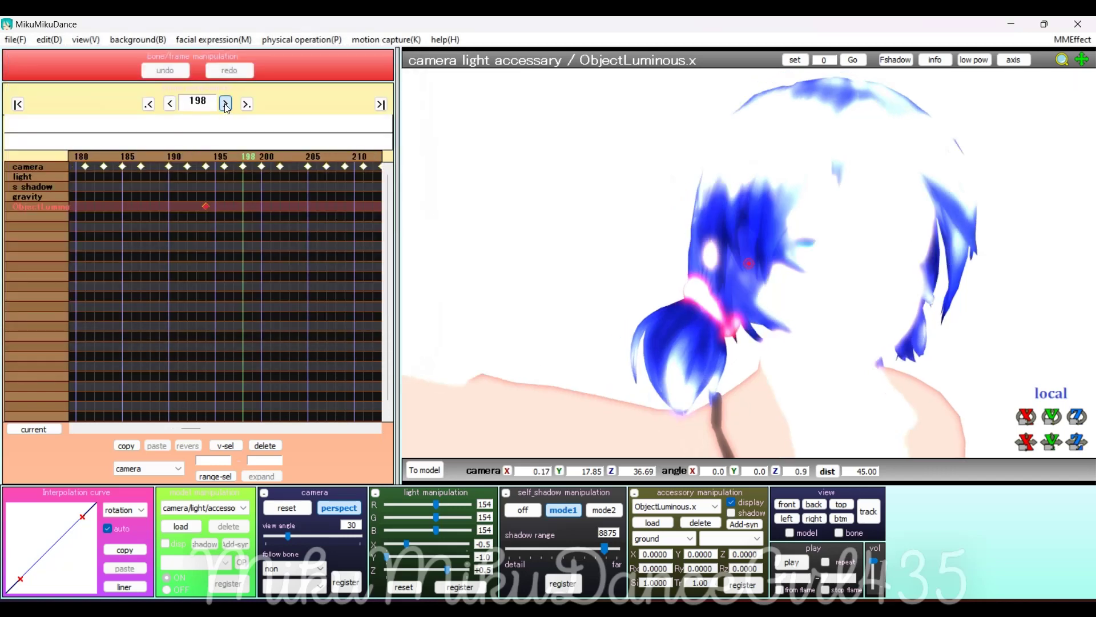
Show TDA Lady Noir and keyframe her as visible at frame 199.
left_click(226, 105)
left_click(204, 507)
left_click(160, 529)
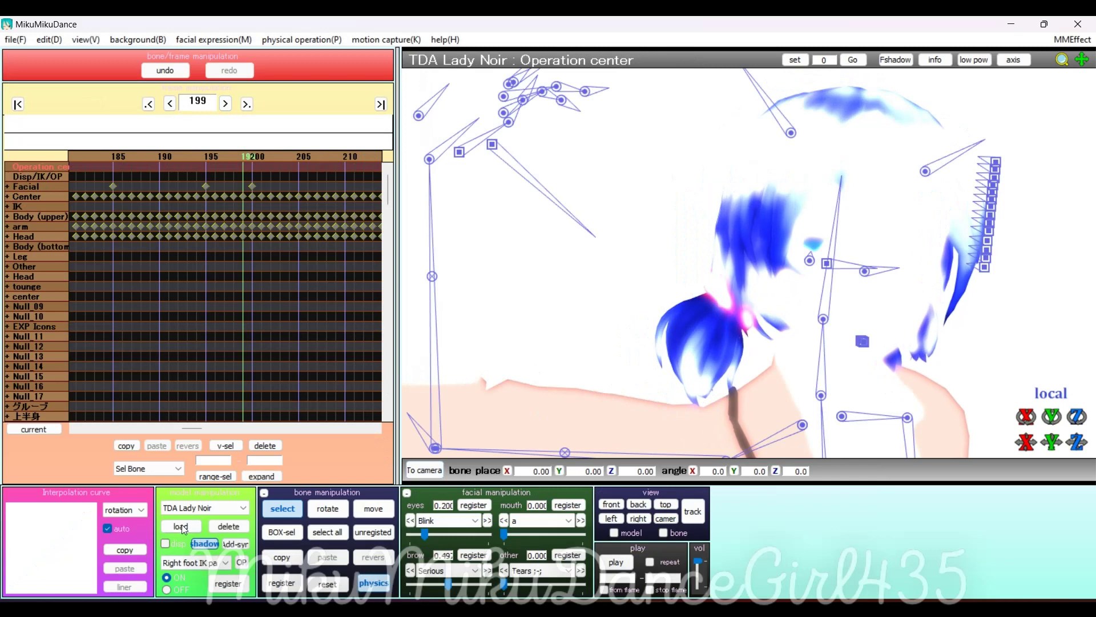
left_click(166, 545)
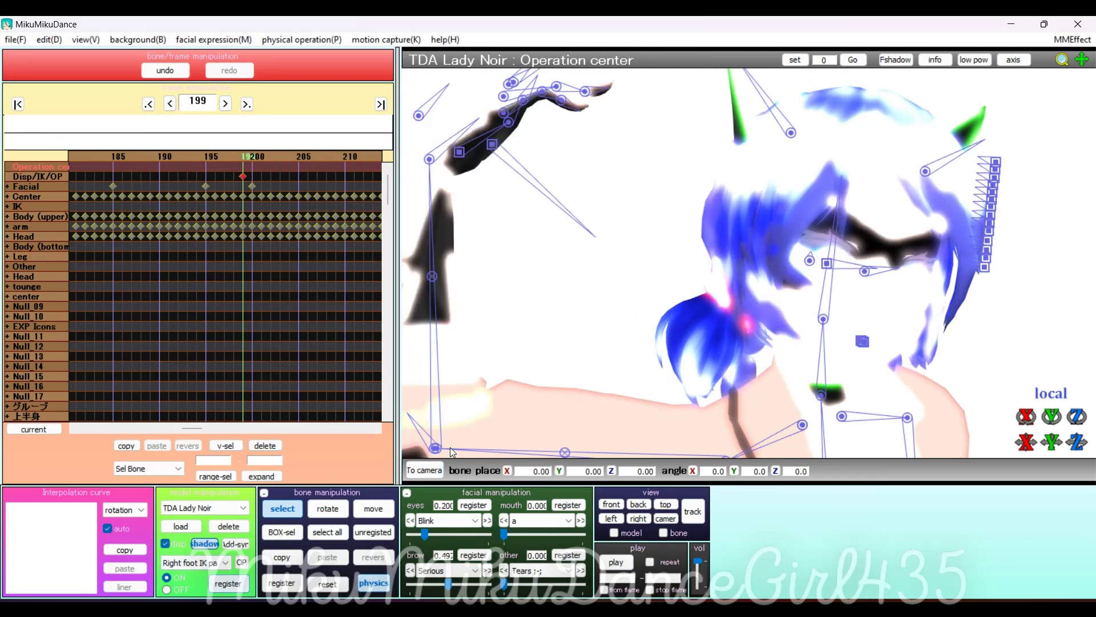
Hide TDA Marinette at frame 203, then switch to camera/light/accessory editing mode.
left_click(226, 104)
left_click(226, 105)
left_click(226, 104)
left_click(226, 105)
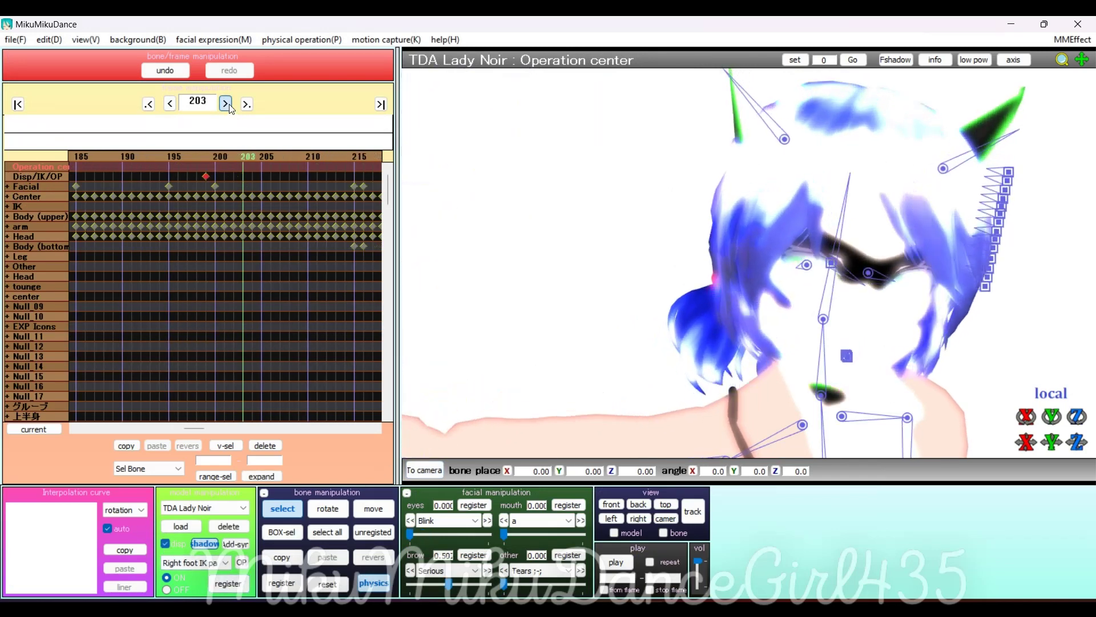
left_click(207, 508)
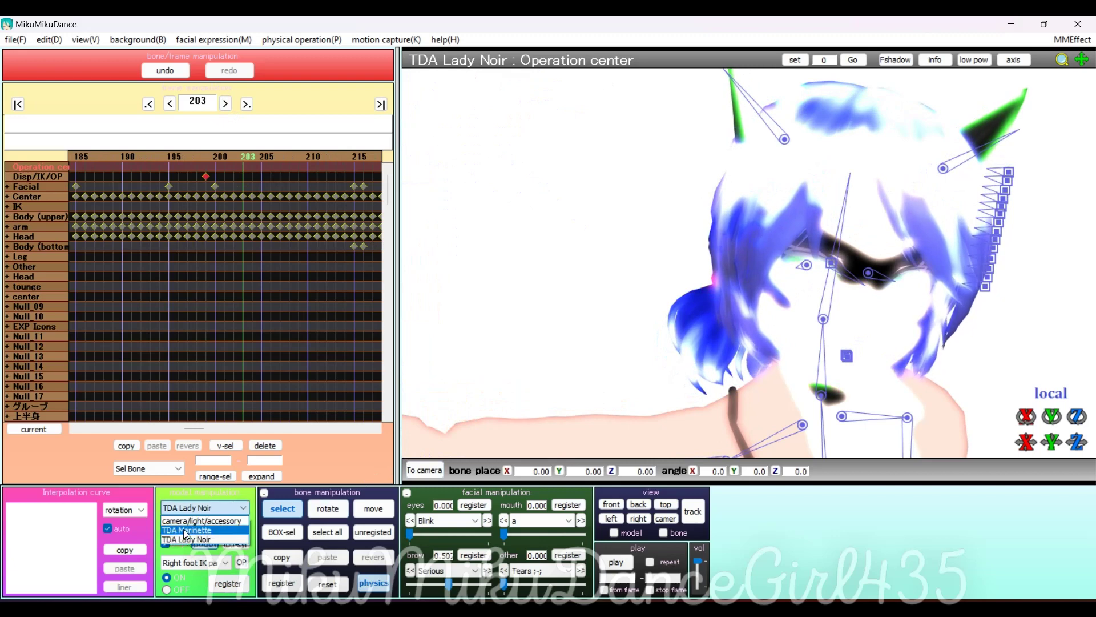
left_click(188, 526)
left_click(166, 544)
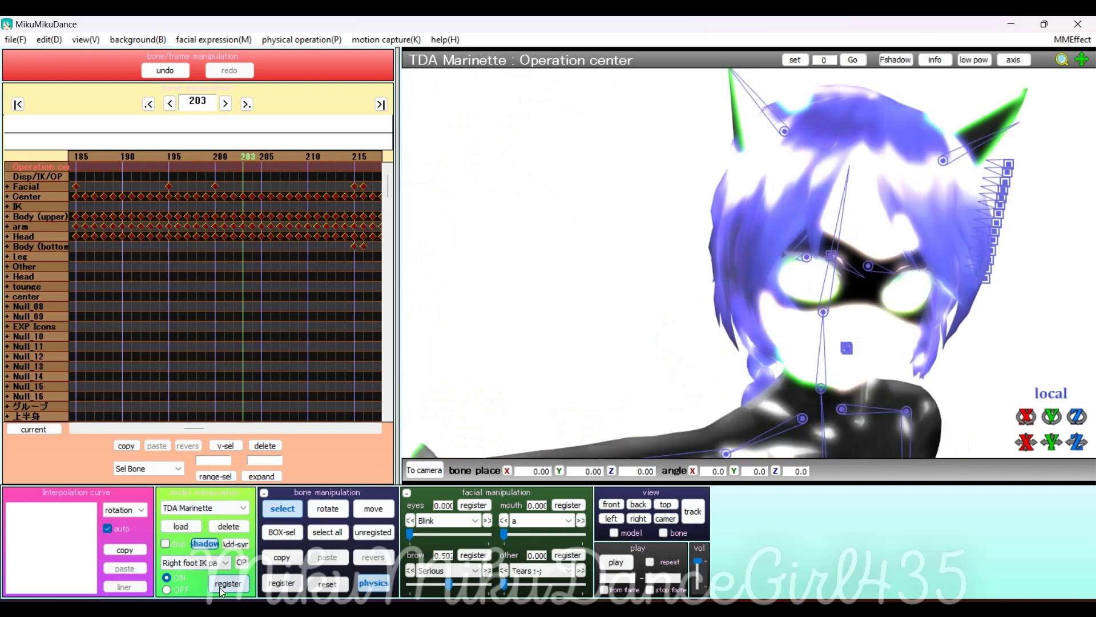
left_click(207, 507)
left_click(188, 517)
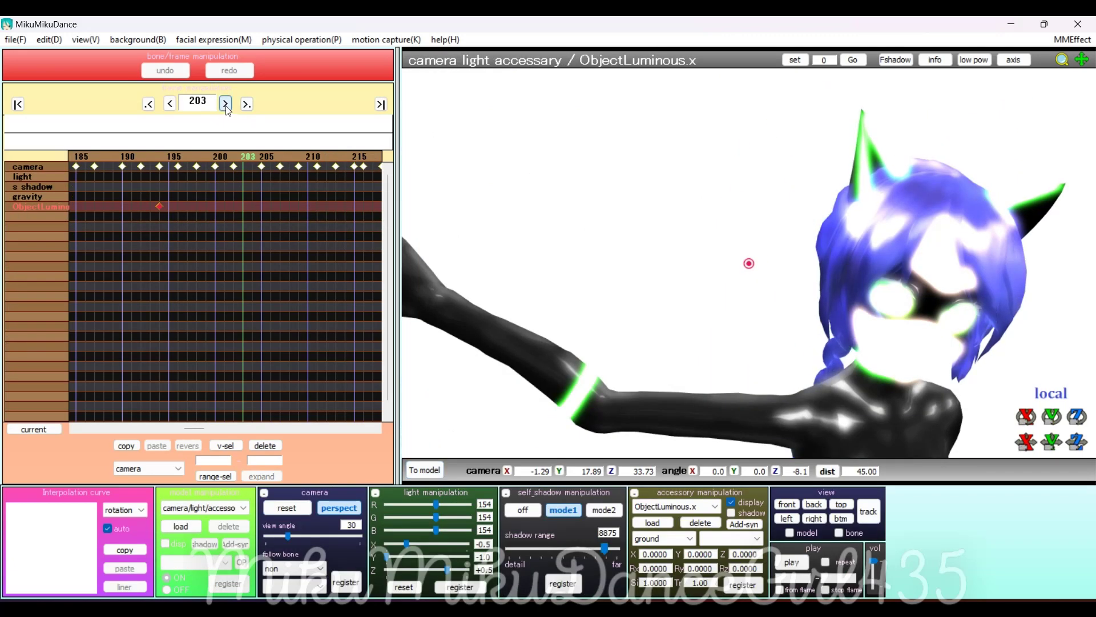
Go to frame 208 and keyframe the ObjectLuminous glow as turned off.
left_click(226, 104)
left_click(226, 104)
left_click(227, 104)
left_click(226, 104)
left_click(226, 103)
left_click(226, 103)
left_click(226, 103)
left_click(226, 103)
left_click(169, 103)
left_click(169, 103)
left_click(170, 103)
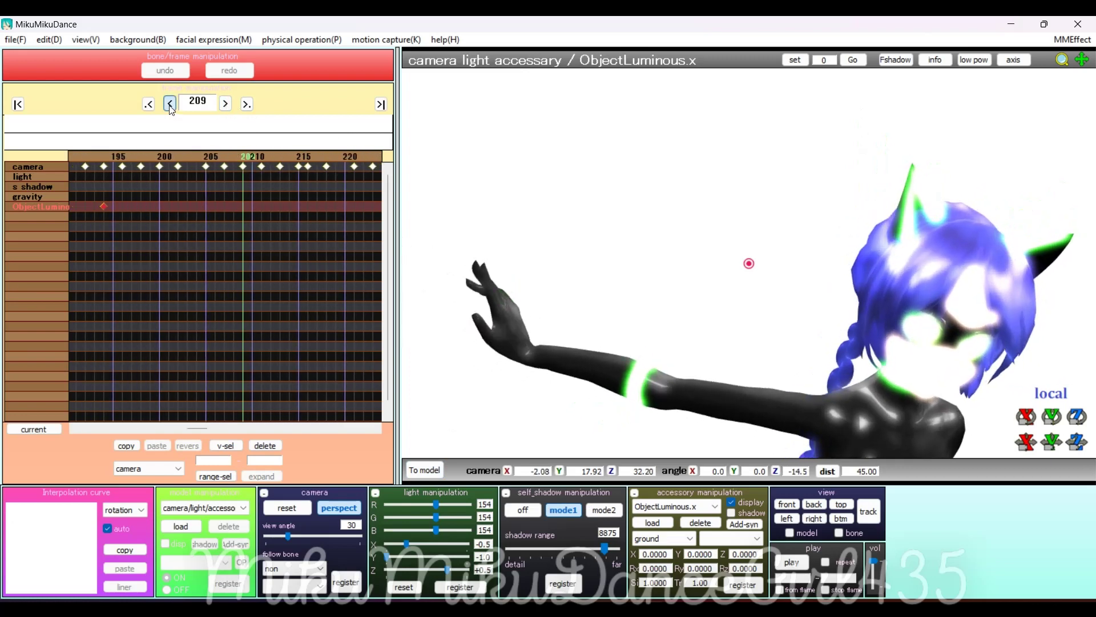
left_click(170, 103)
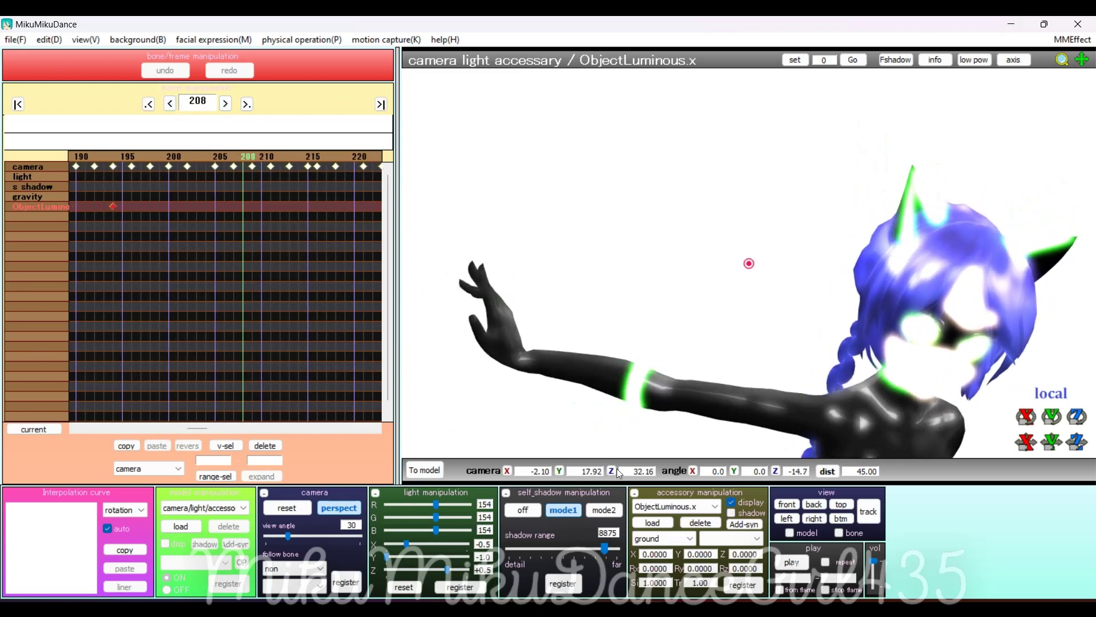
left_click(731, 502)
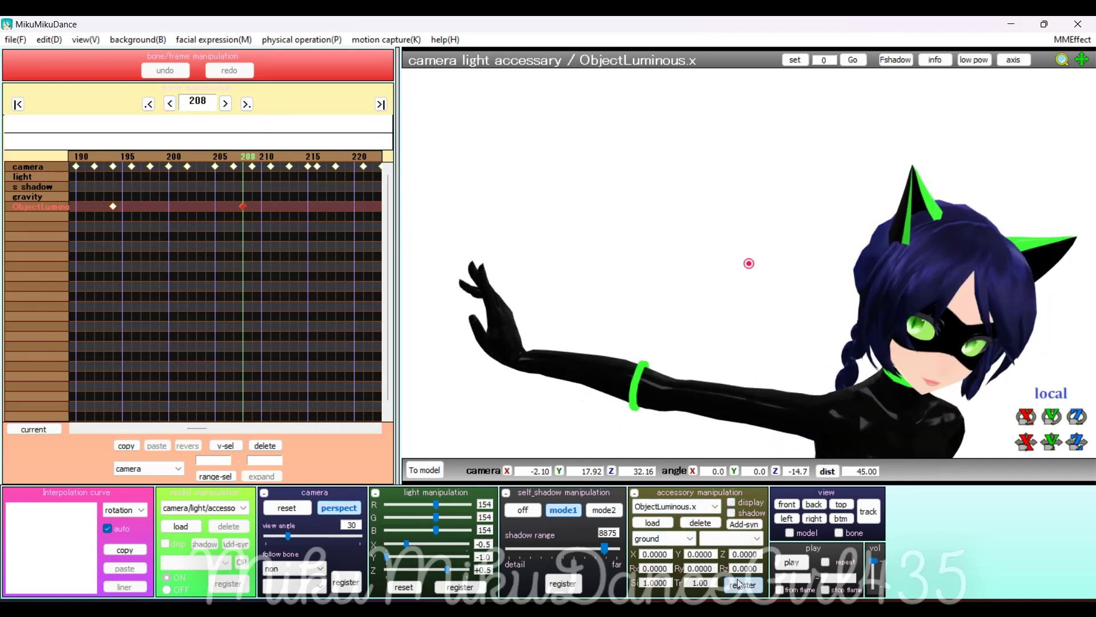
Play and stop the animation to preview it, then step to frame 214.
left_click(793, 562)
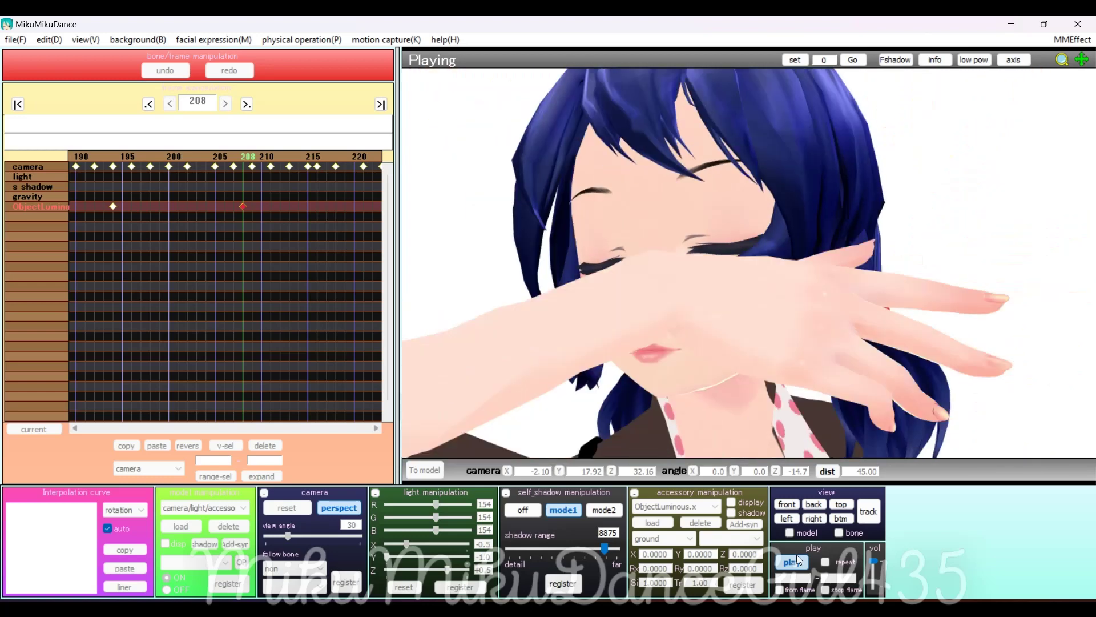
left_click(791, 564)
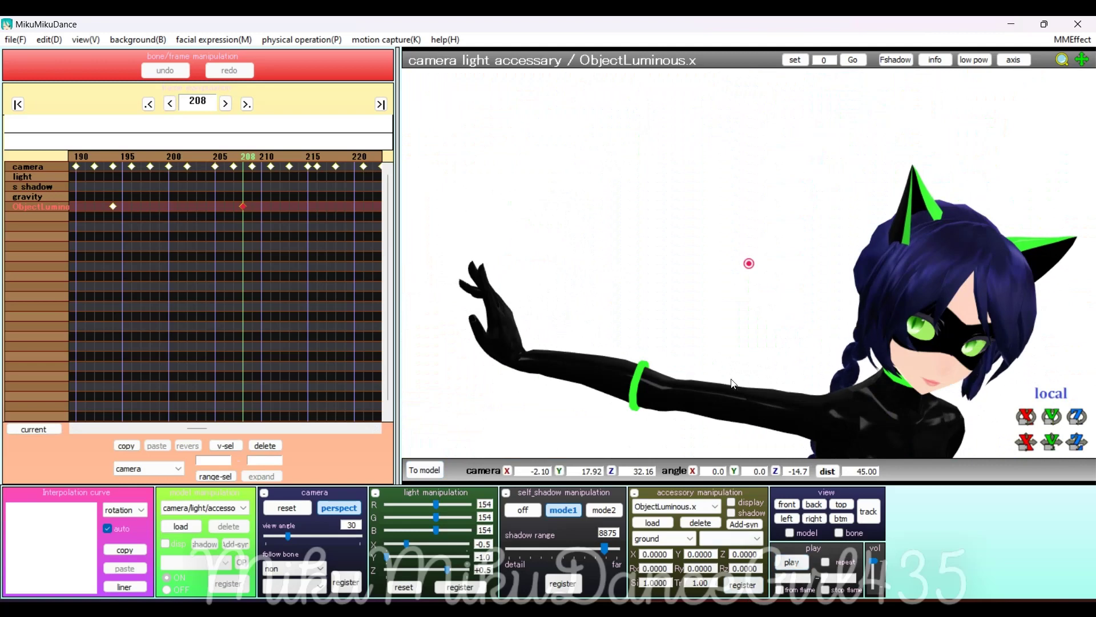
left_click(226, 103)
left_click(226, 103)
left_click(225, 103)
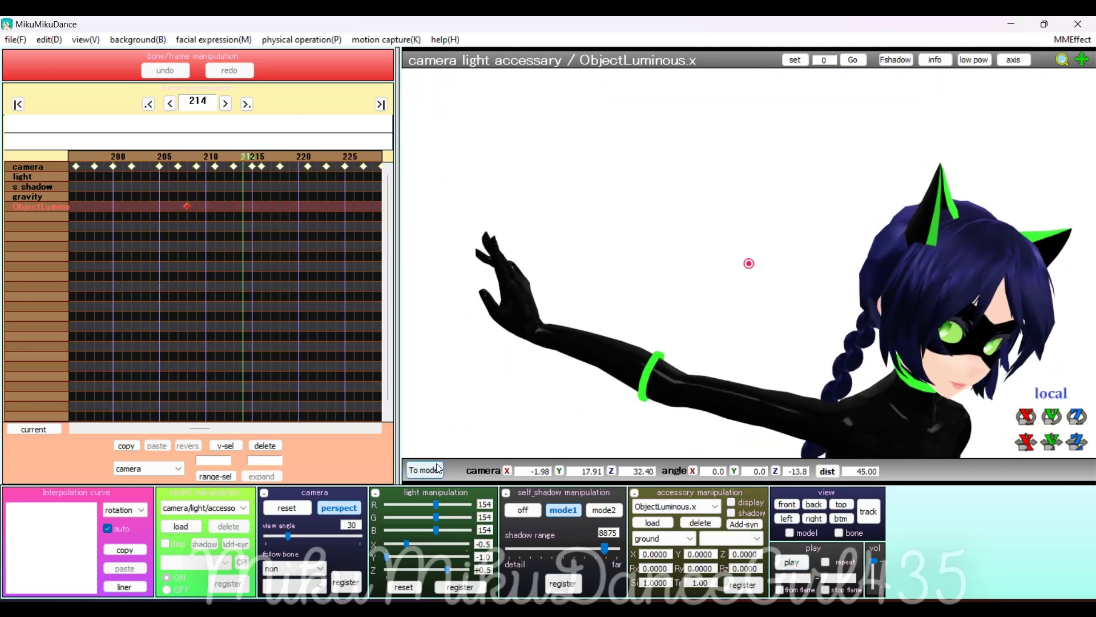
Go to frame 220 and keyframe the ObjectLuminous glow back on.
left_click(437, 469)
left_click(246, 104)
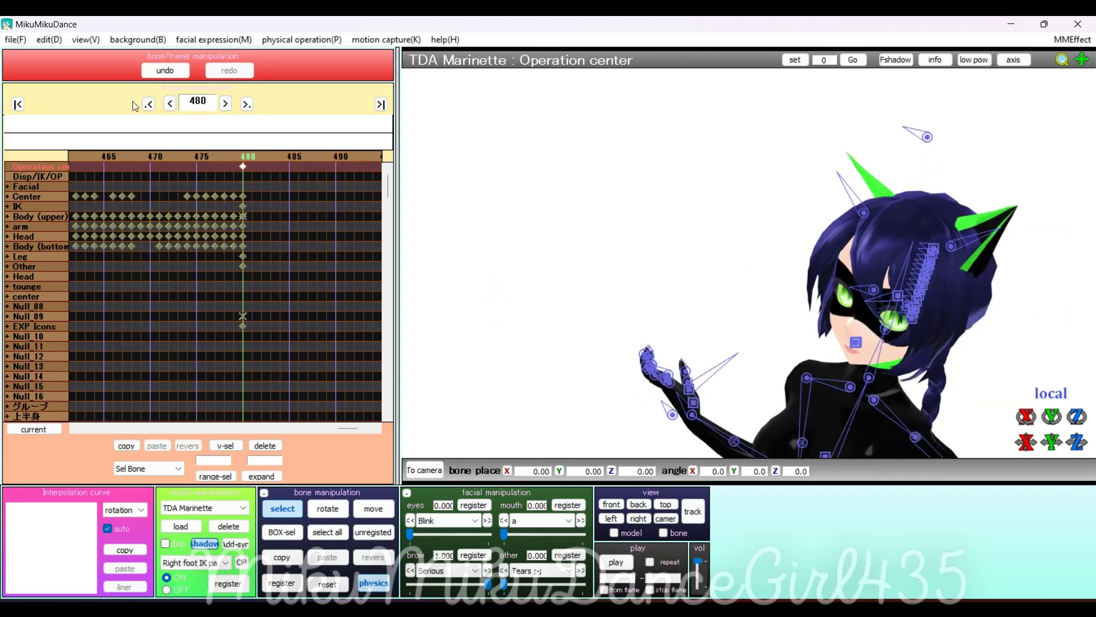
left_click(148, 105)
left_click(424, 469)
left_click(247, 104)
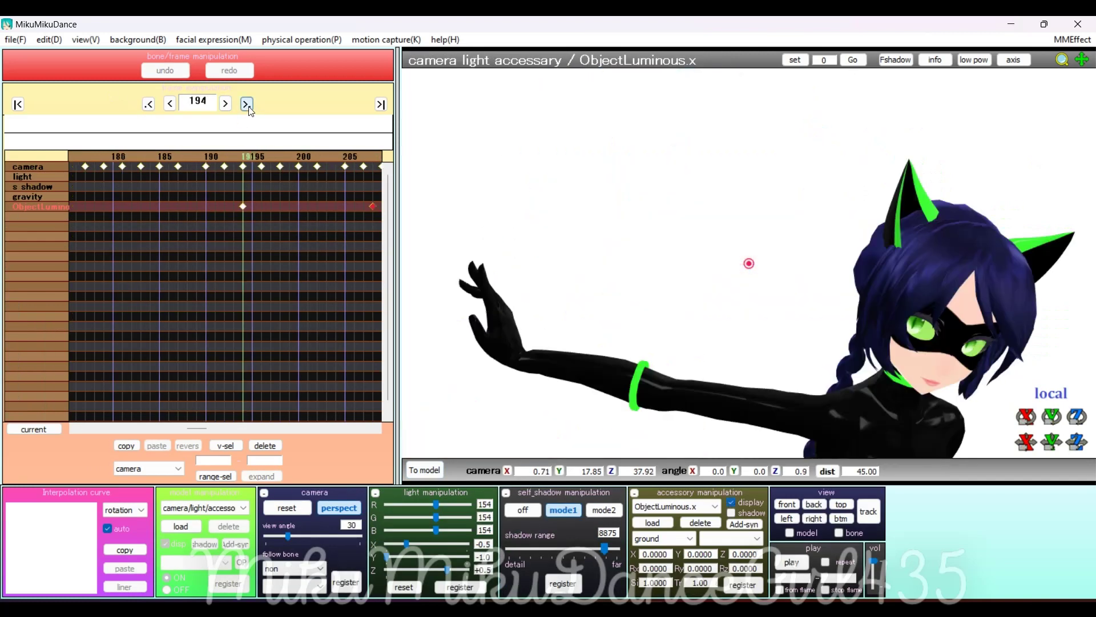
left_click(226, 104)
left_click(226, 104)
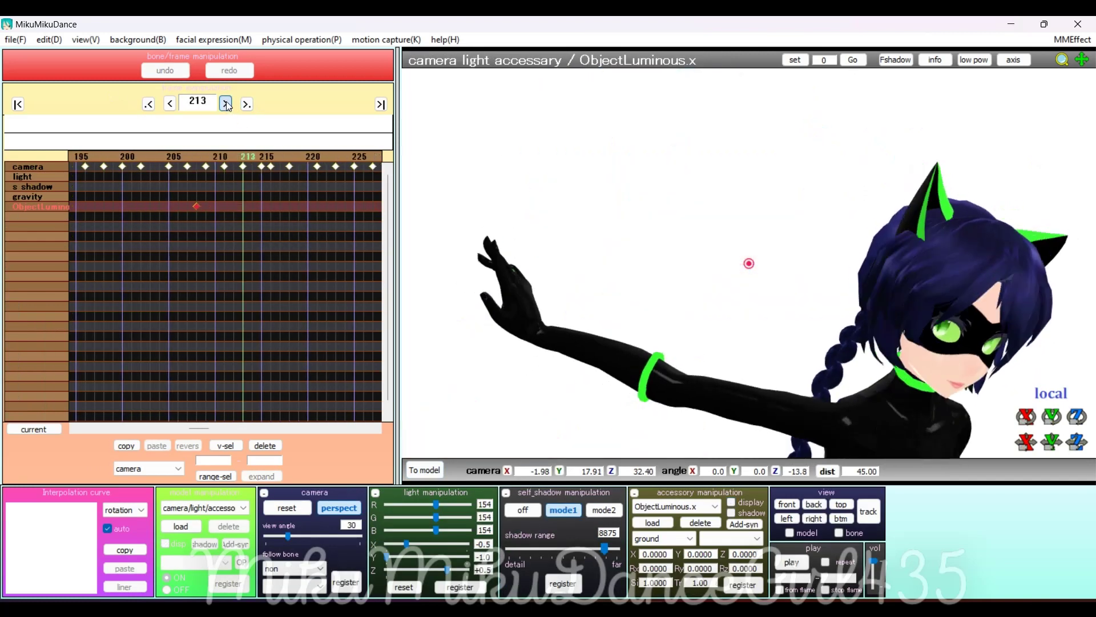
left_click(226, 104)
left_click(226, 104)
left_click(226, 104)
left_click(226, 104)
left_click(226, 103)
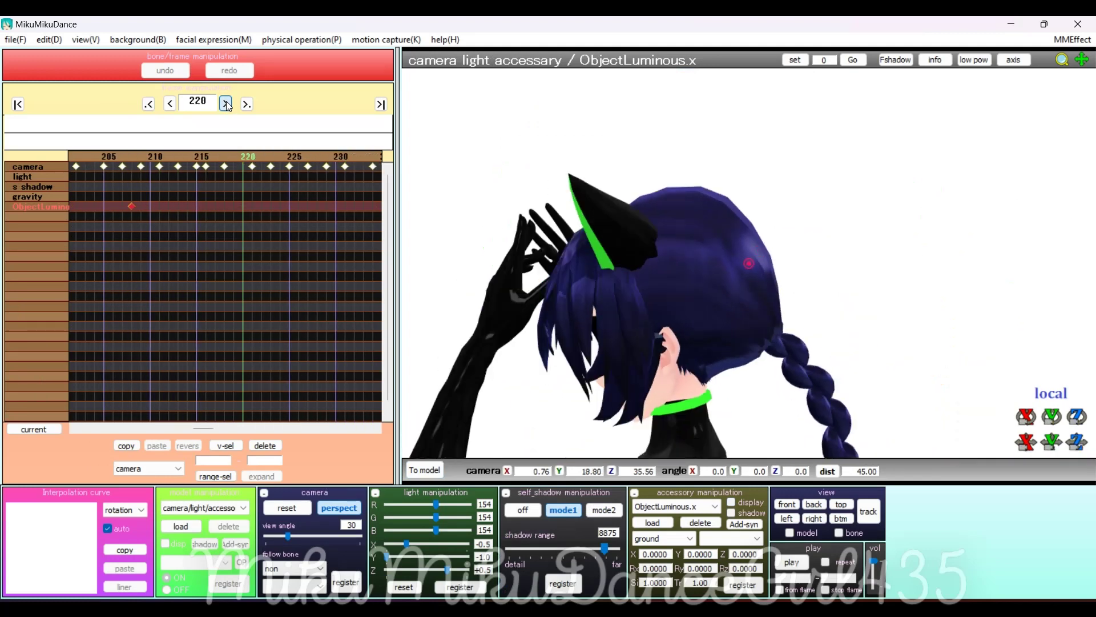
left_click(732, 502)
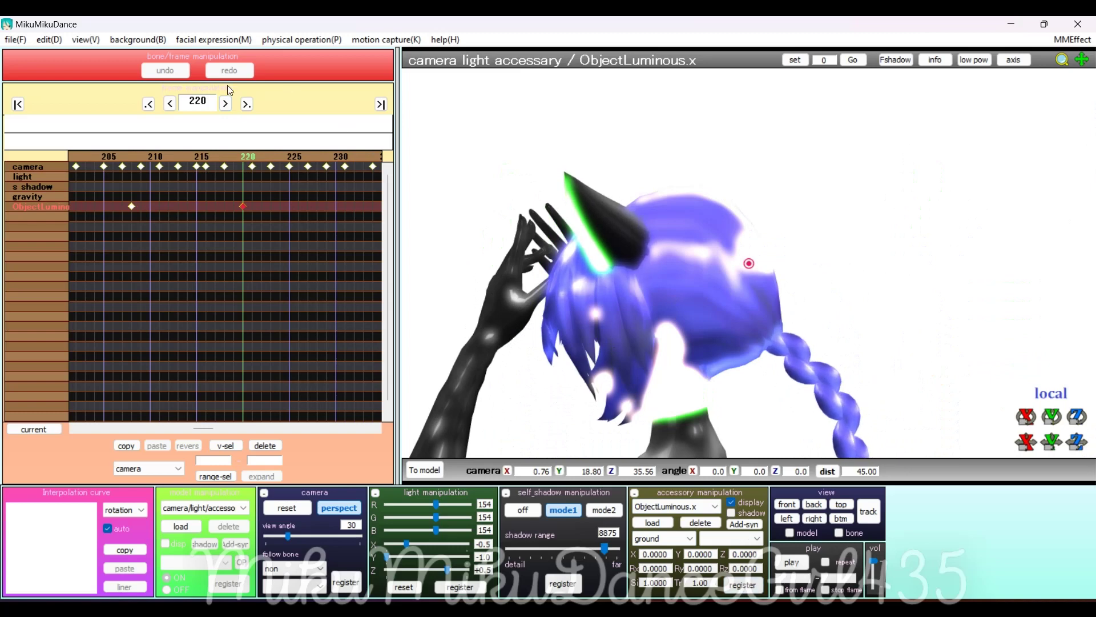
Advance through the frames to frame 367 and register the glow-off ObjectLuminous keyframe there.
left_click(226, 104)
left_click(226, 103)
left_click(226, 104)
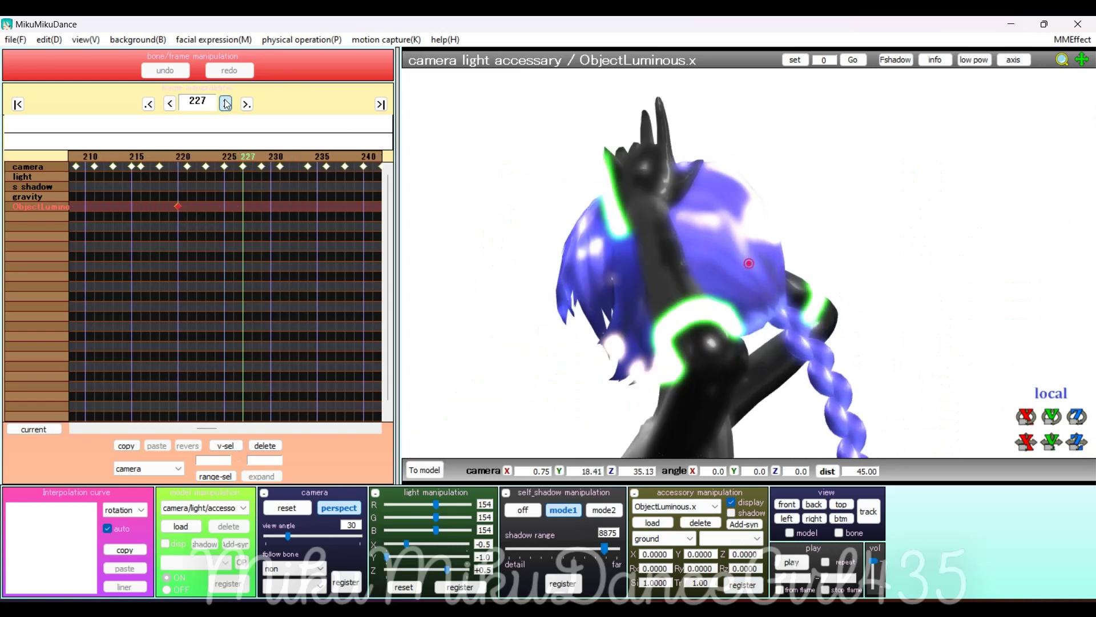
left_click(226, 104)
left_click(226, 104)
left_click(226, 104)
left_click(226, 104)
left_click(226, 104)
left_click(226, 104)
left_click(226, 104)
left_click(226, 104)
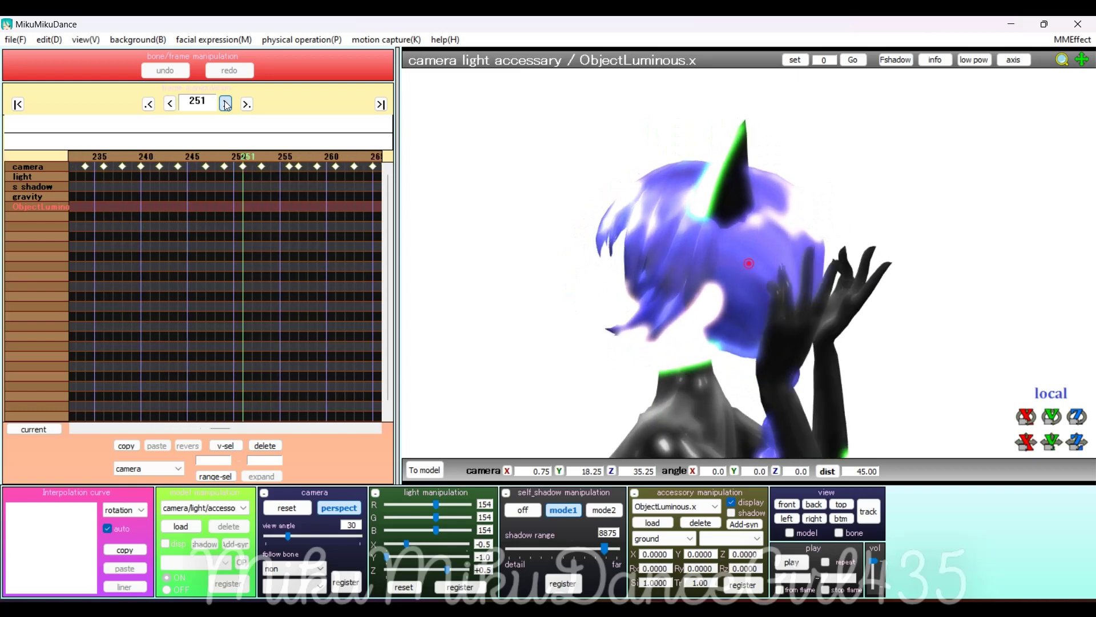
left_click(226, 104)
left_click(226, 104)
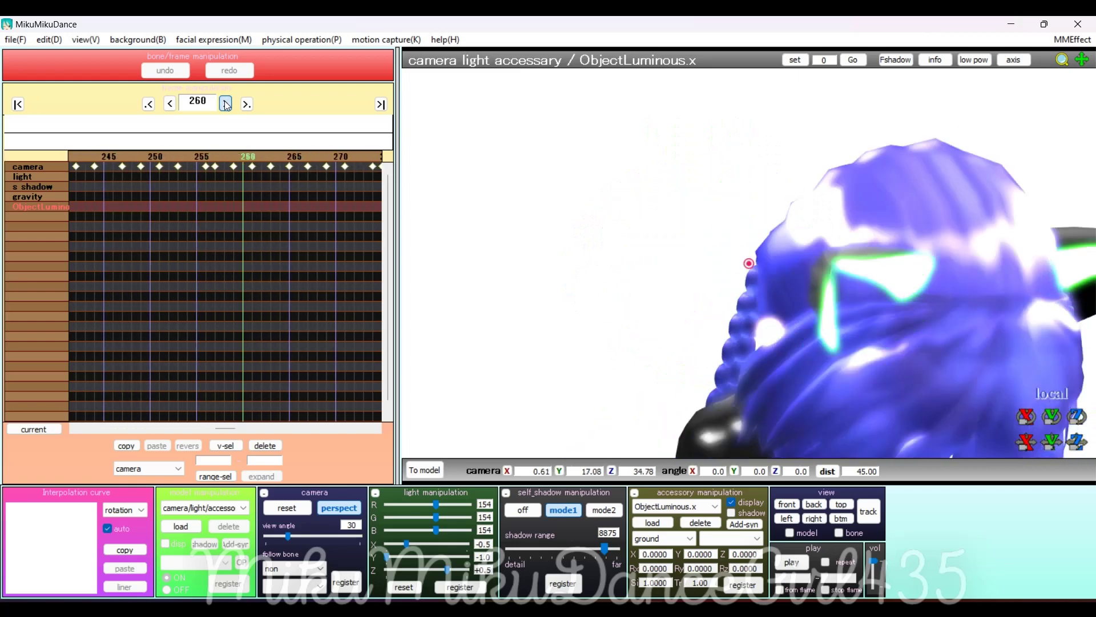
left_click(226, 104)
left_click(226, 104)
left_click(226, 104)
left_click(226, 104)
left_click(226, 103)
left_click(226, 104)
left_click(226, 104)
left_click(226, 104)
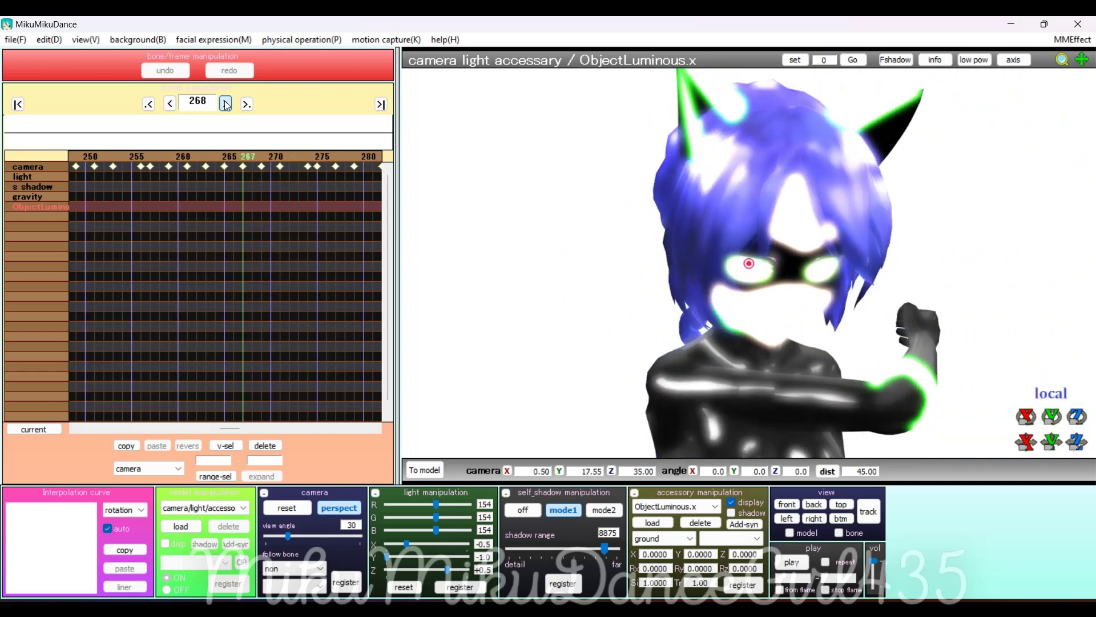
left_click(226, 104)
left_click(226, 104)
left_click(226, 104)
left_click(226, 103)
left_click(226, 104)
left_click(226, 104)
left_click(226, 104)
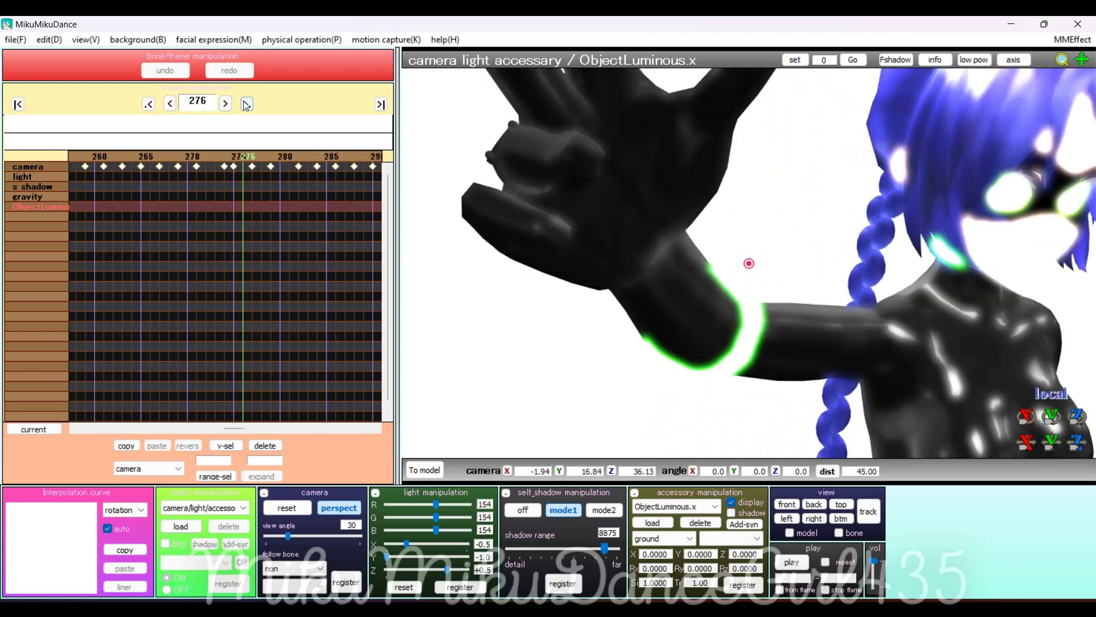
left_click(224, 105)
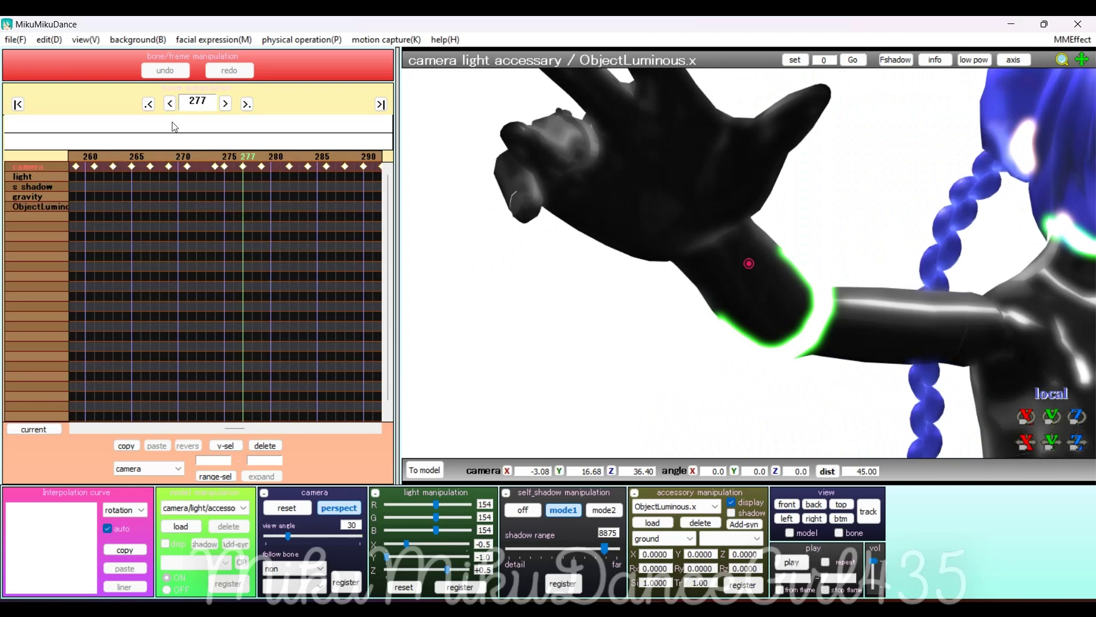
left_click(247, 104)
left_click(247, 103)
left_click(247, 103)
left_click(247, 104)
left_click(246, 104)
left_click(247, 104)
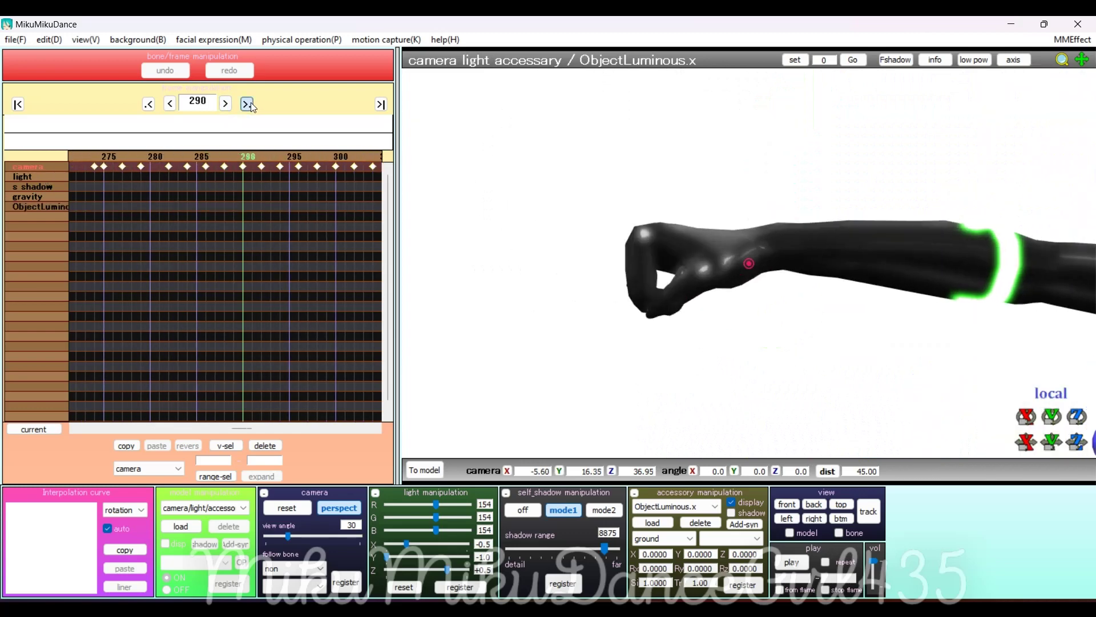
left_click(247, 103)
left_click(246, 104)
left_click(251, 104)
left_click(251, 105)
left_click(251, 105)
left_click(251, 105)
left_click(252, 105)
left_click(251, 104)
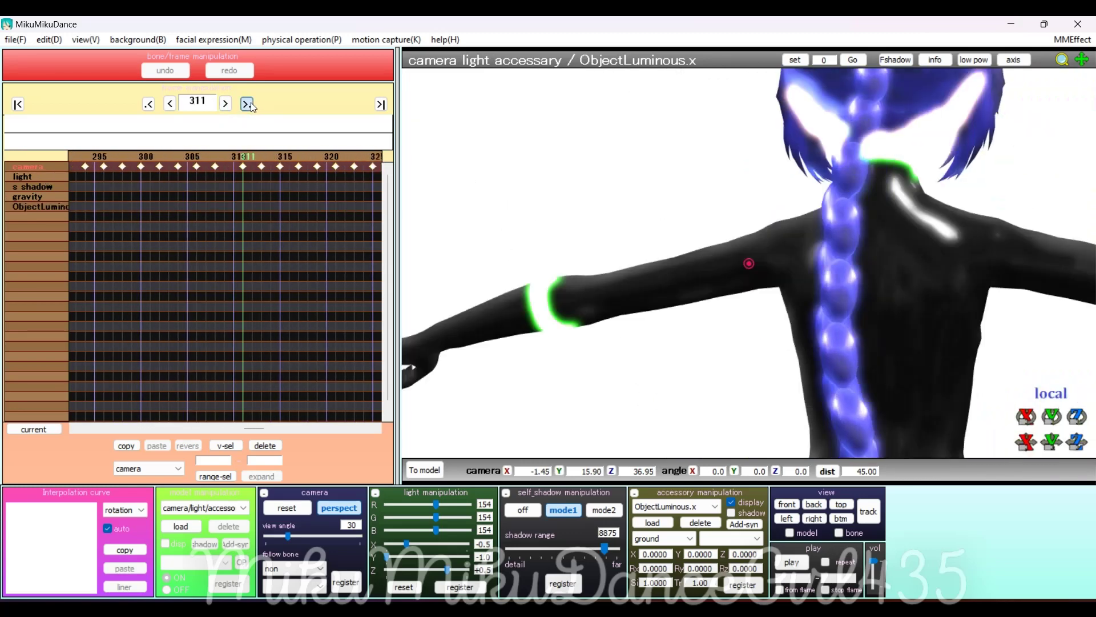
left_click(251, 104)
left_click(251, 104)
left_click(246, 104)
left_click(247, 104)
left_click(247, 104)
left_click(247, 103)
left_click(246, 103)
left_click(247, 104)
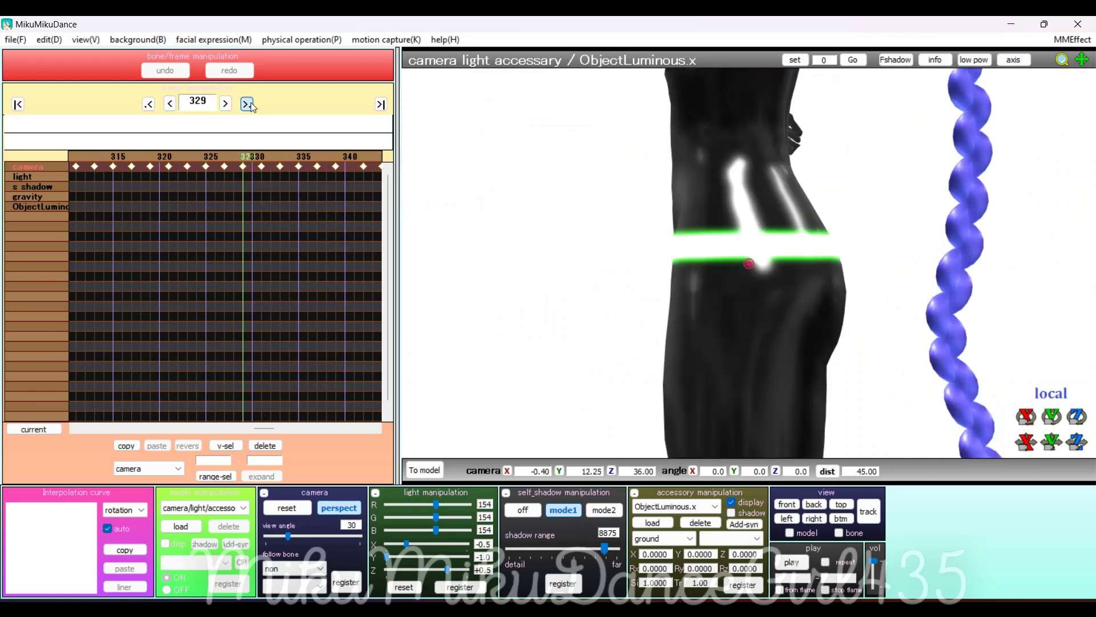
left_click(246, 104)
left_click(247, 104)
left_click(248, 104)
left_click(247, 104)
left_click(247, 104)
left_click(247, 104)
left_click(247, 104)
left_click(247, 104)
left_click(247, 104)
left_click(247, 104)
left_click(250, 104)
left_click(250, 103)
left_click(250, 104)
left_click(250, 103)
left_click(250, 104)
left_click(250, 103)
left_click(250, 103)
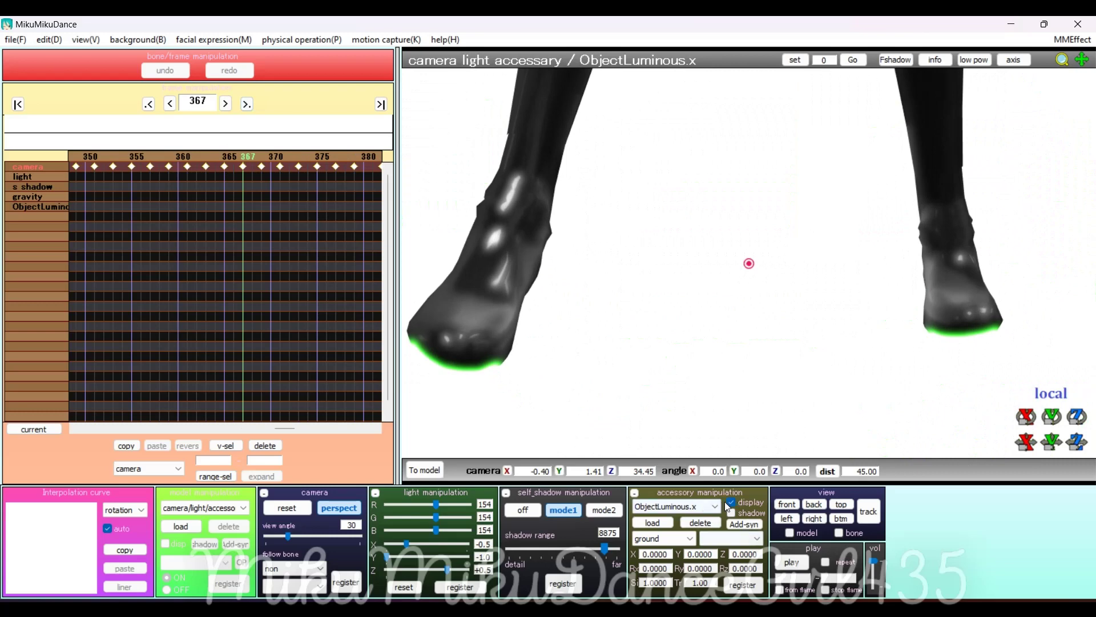
left_click(738, 584)
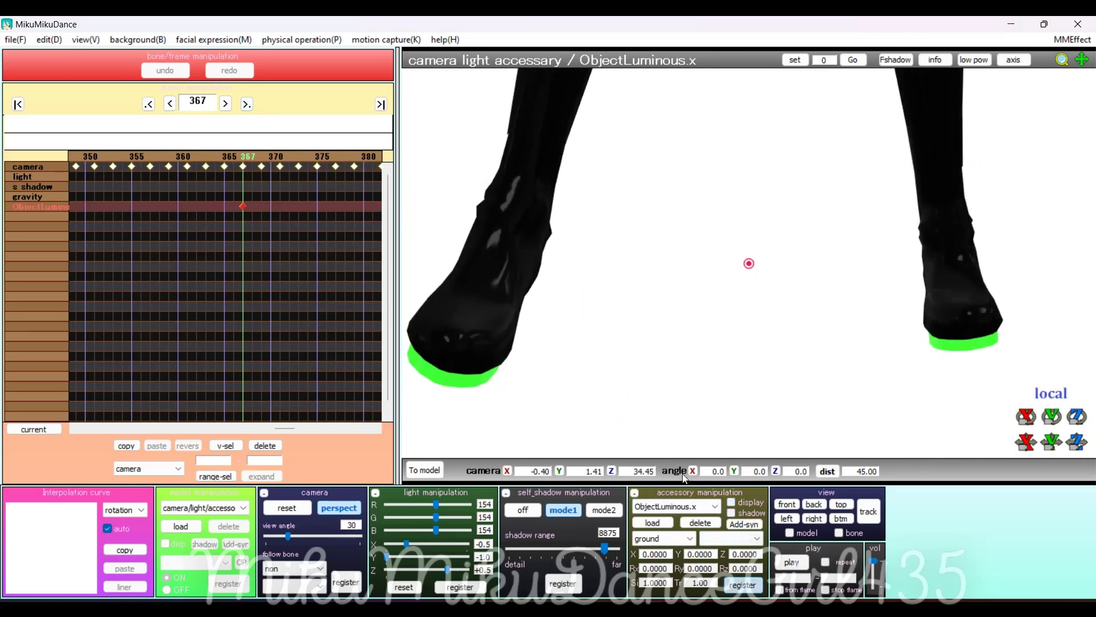
Play and stop the transformation to check the glow timing, then open the background(B) menu.
left_click(804, 567)
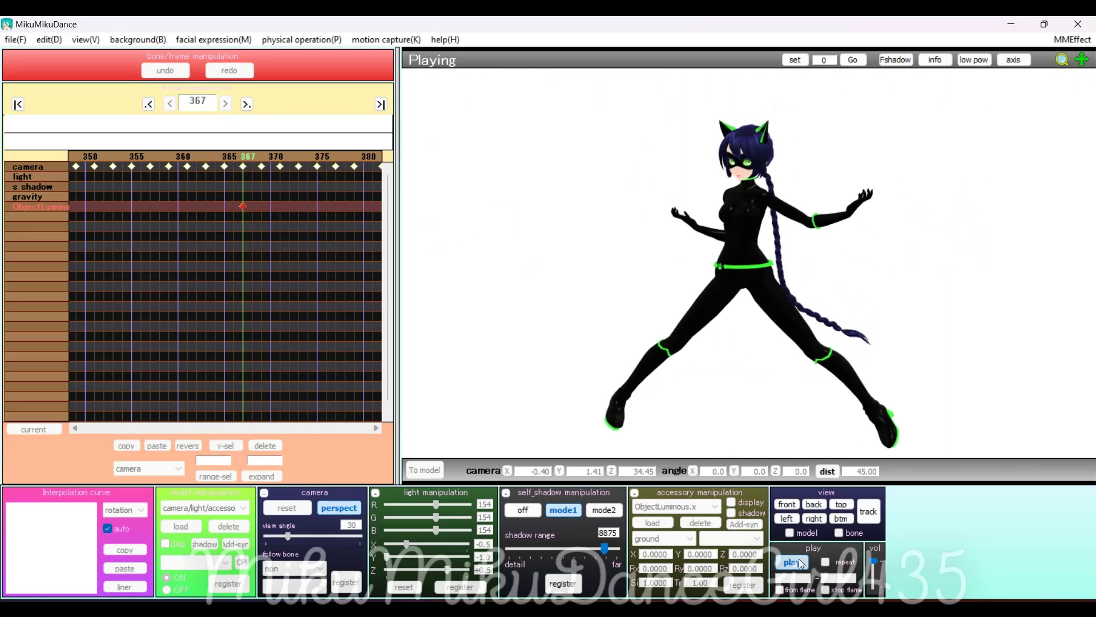
left_click(802, 564)
left_click(137, 39)
Load the green Cat Noir Background AVI as the background video.
left_click(164, 133)
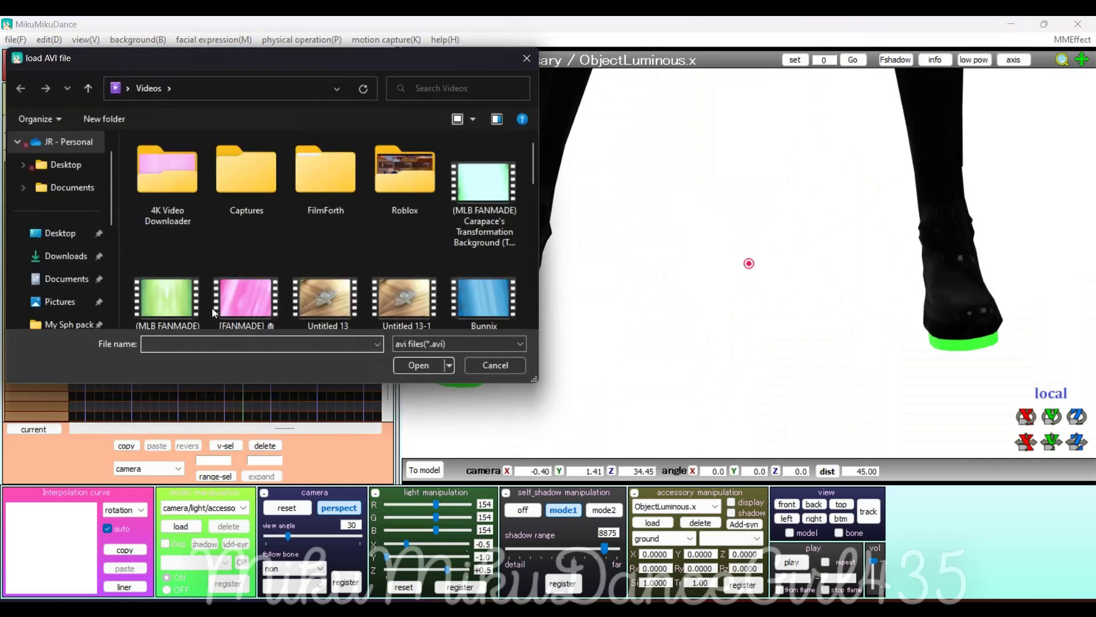
scroll(212, 312, "down", 2)
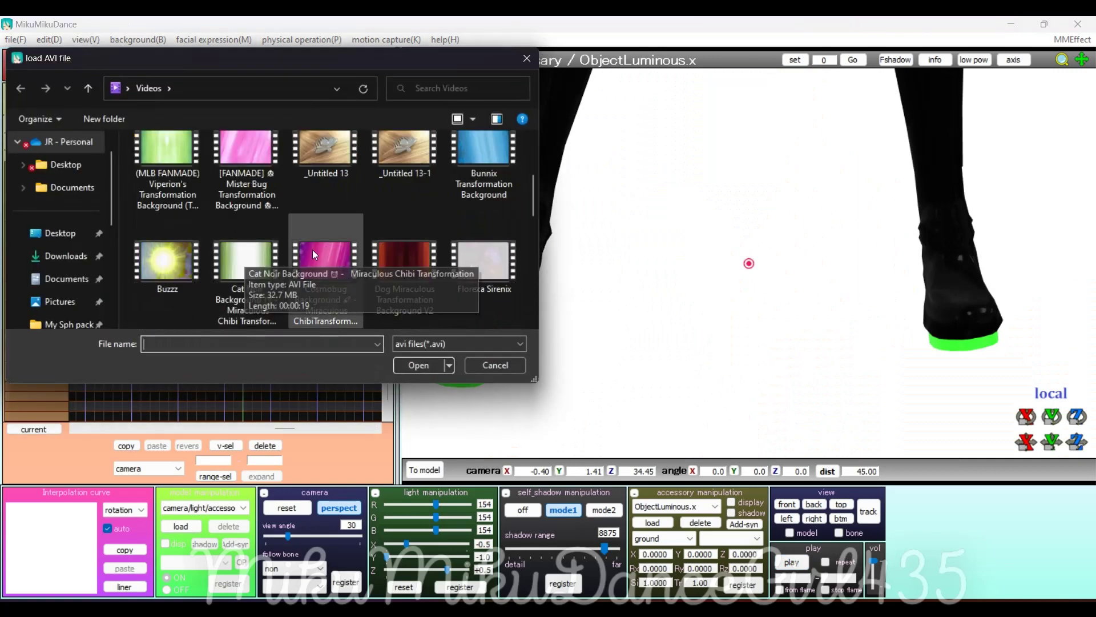
left_click(418, 365)
Preview the transformation playing over the new green background, then stop playback.
left_click(793, 560)
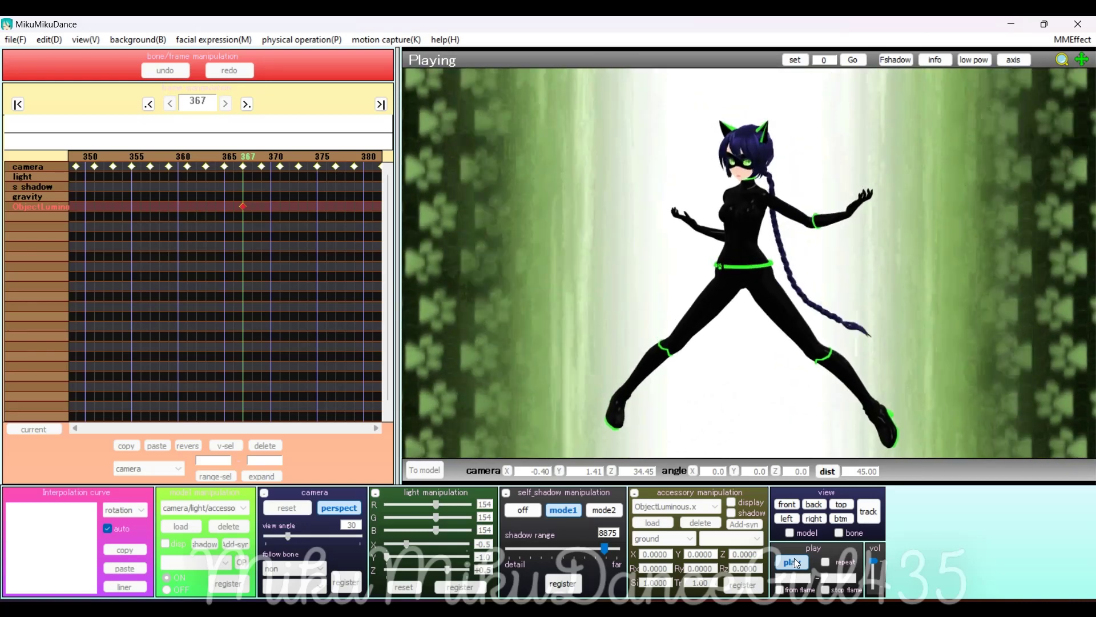
left_click(797, 563)
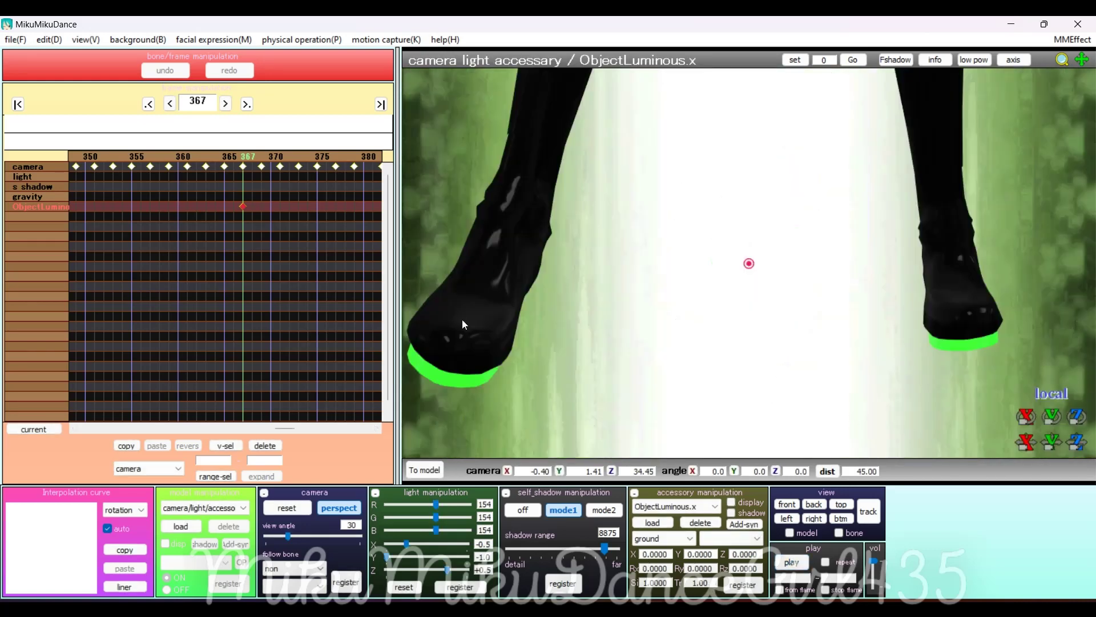
key("alt+Tab")
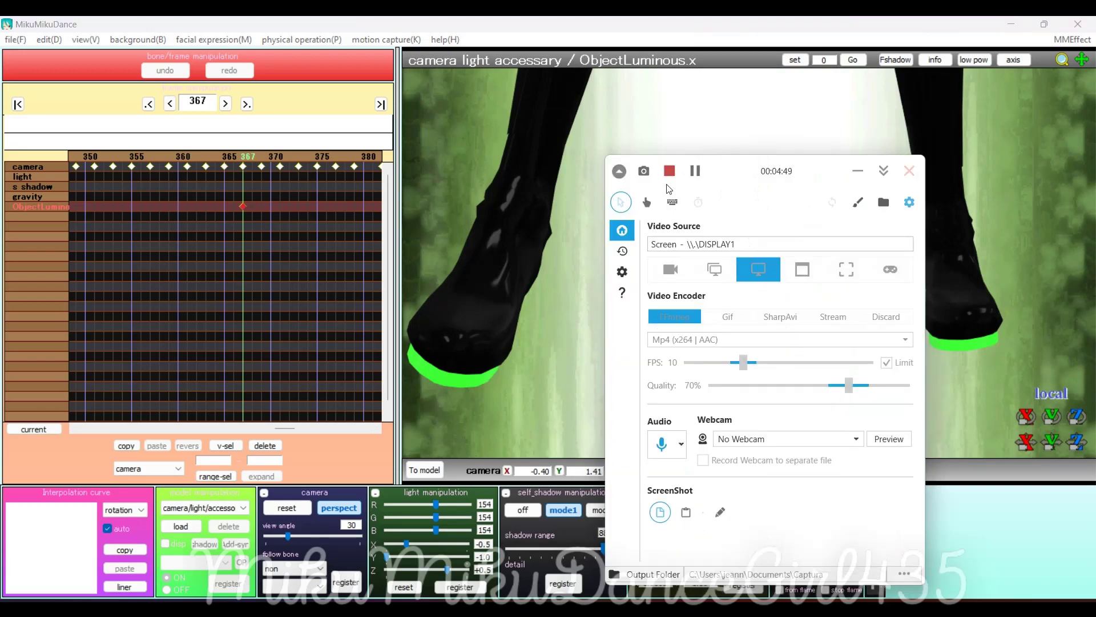